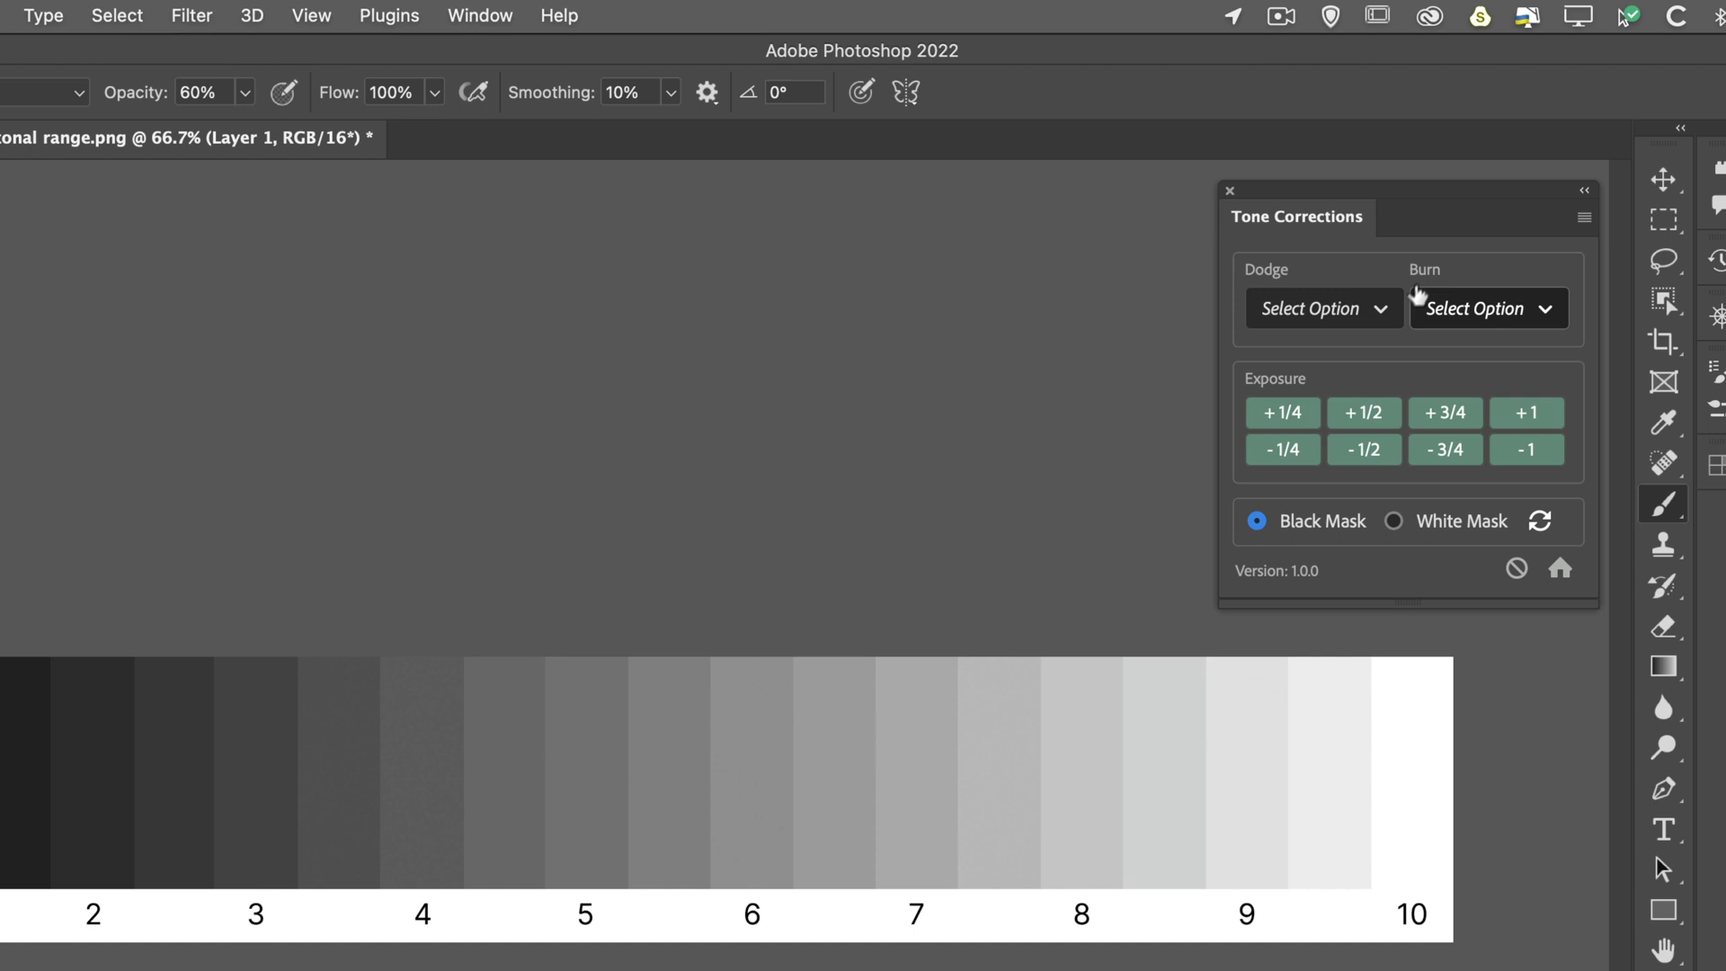
Step: Look through the dodge and burn option lists, then switch to the Servants Room.tif photo
{"action": "left_click", "coordinate": [1348, 322]}
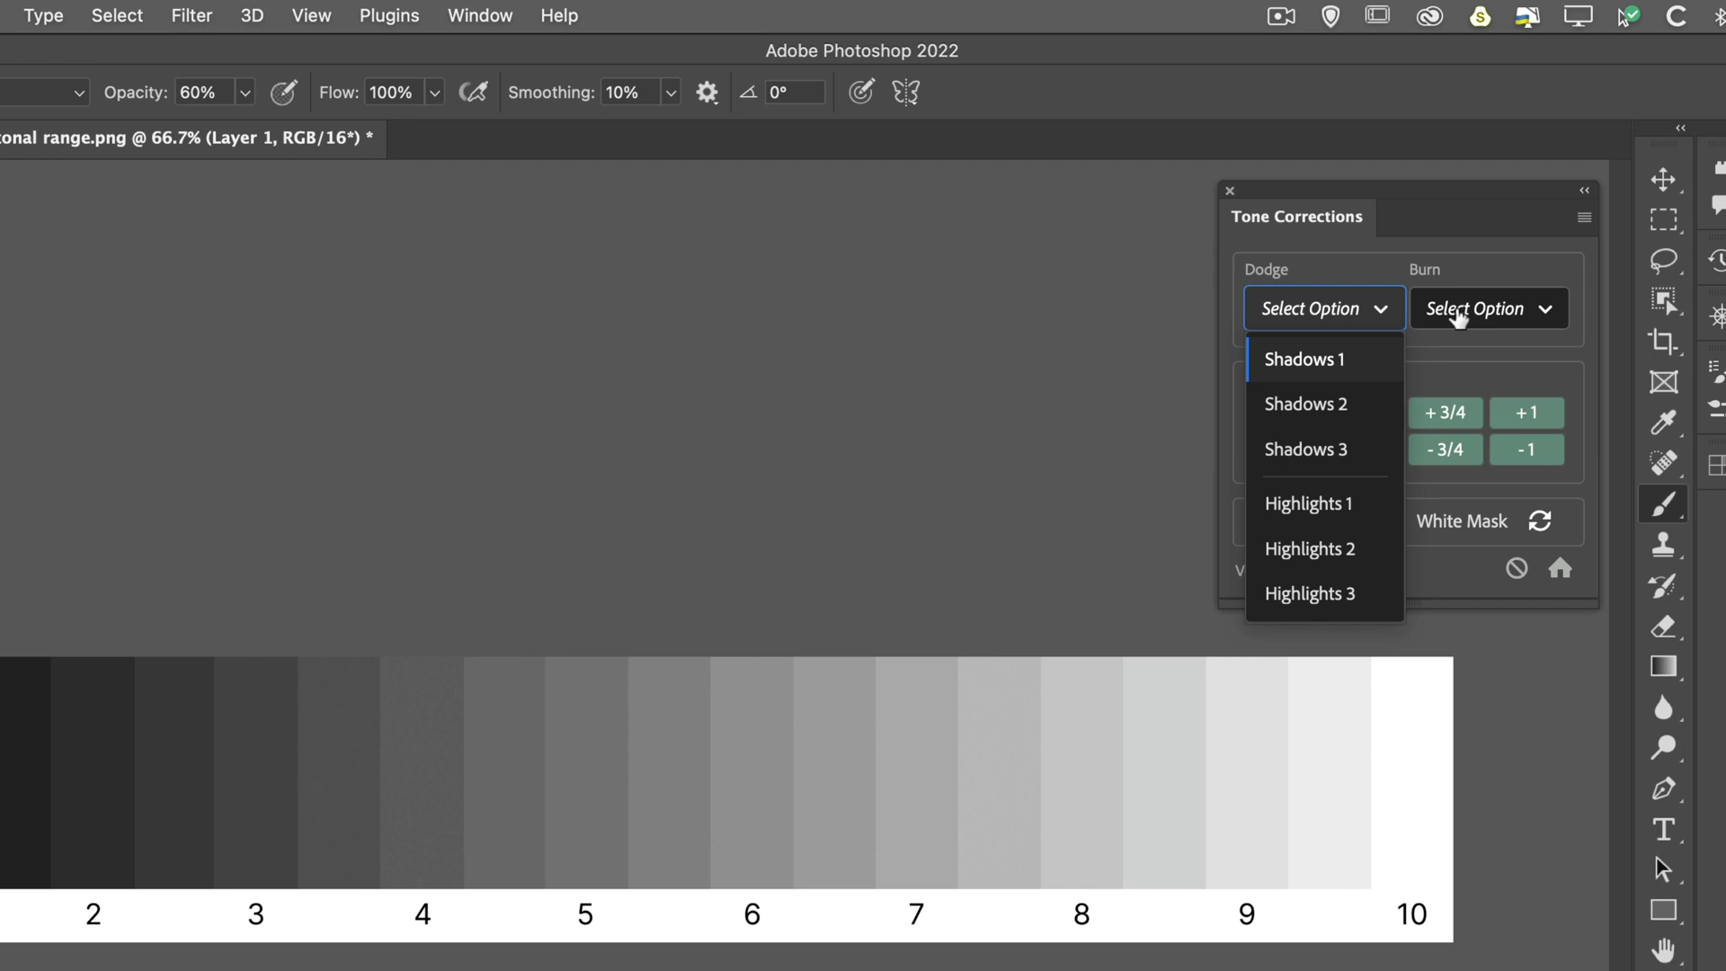
{"action": "left_click", "coordinate": [1458, 317]}
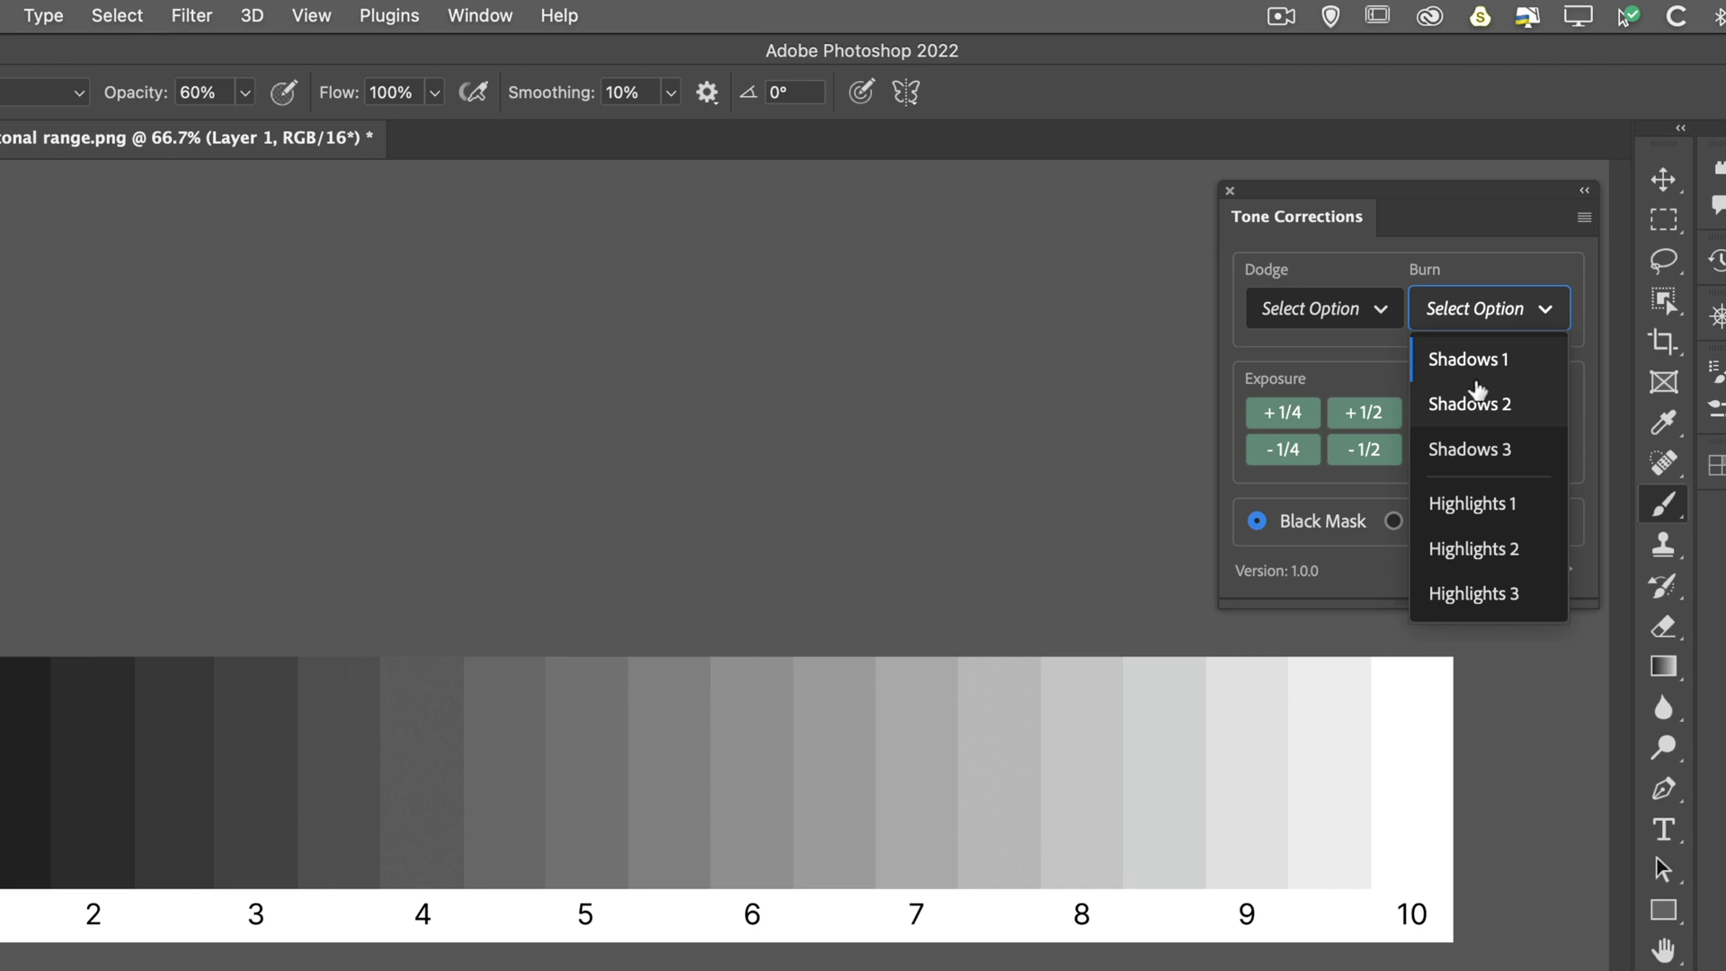
{"action": "left_click", "coordinate": [1382, 369]}
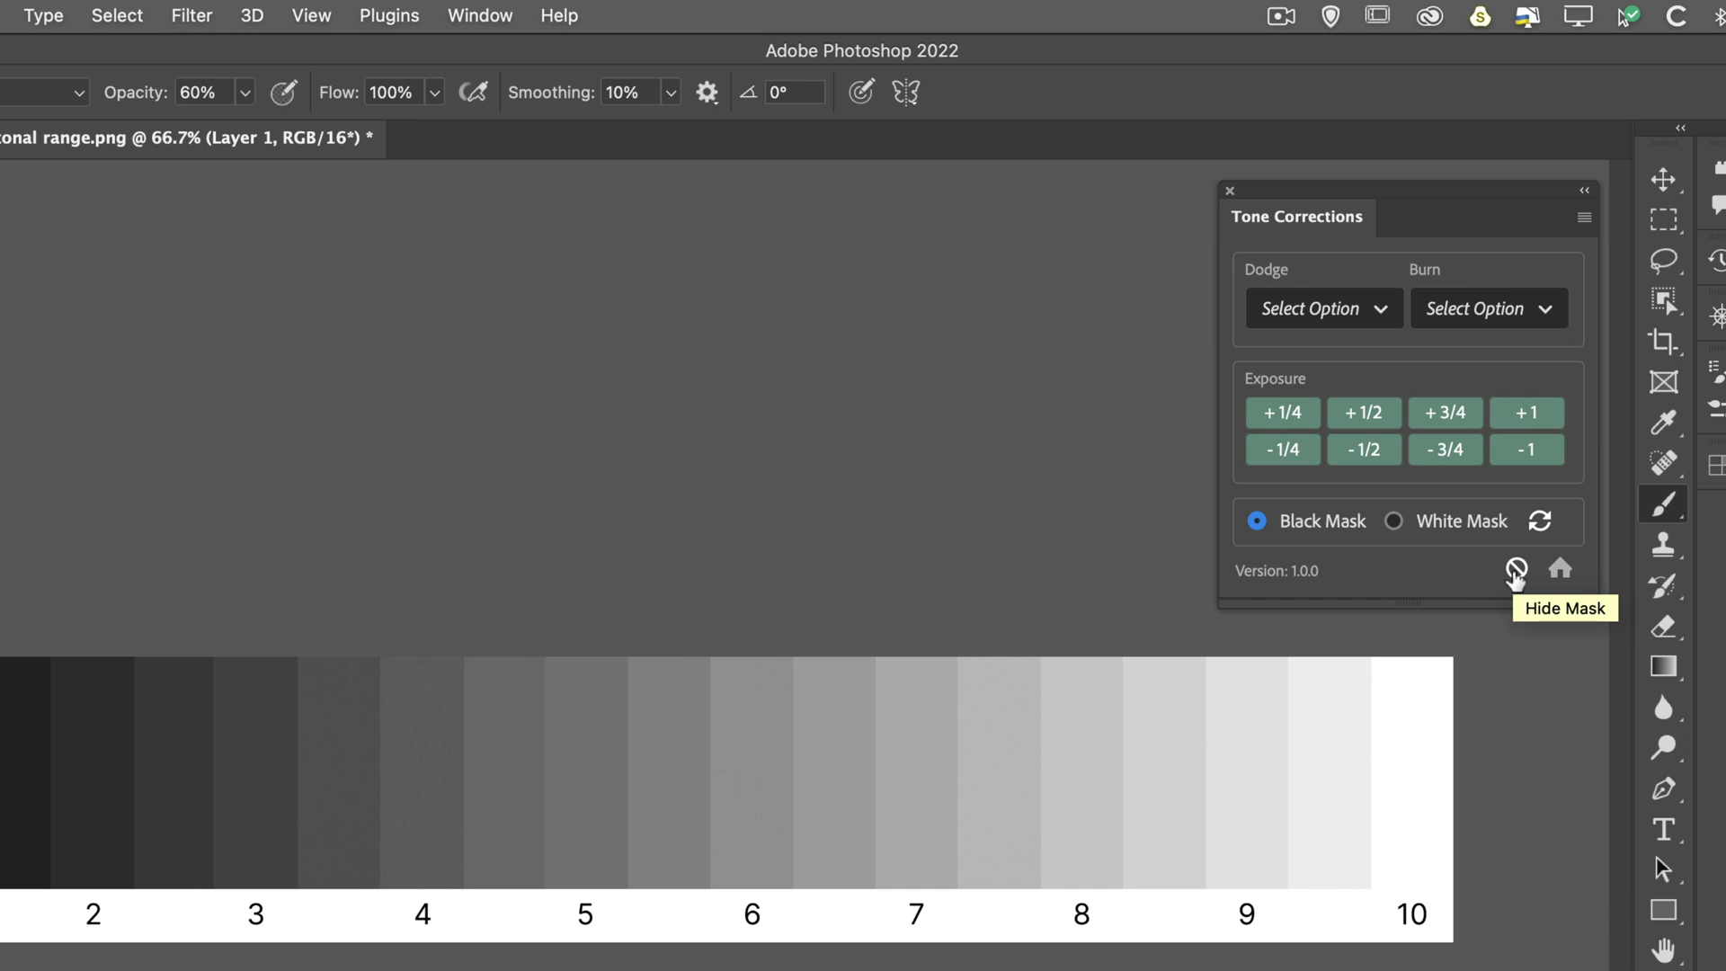
{"action": "left_click", "coordinate": [1515, 569]}
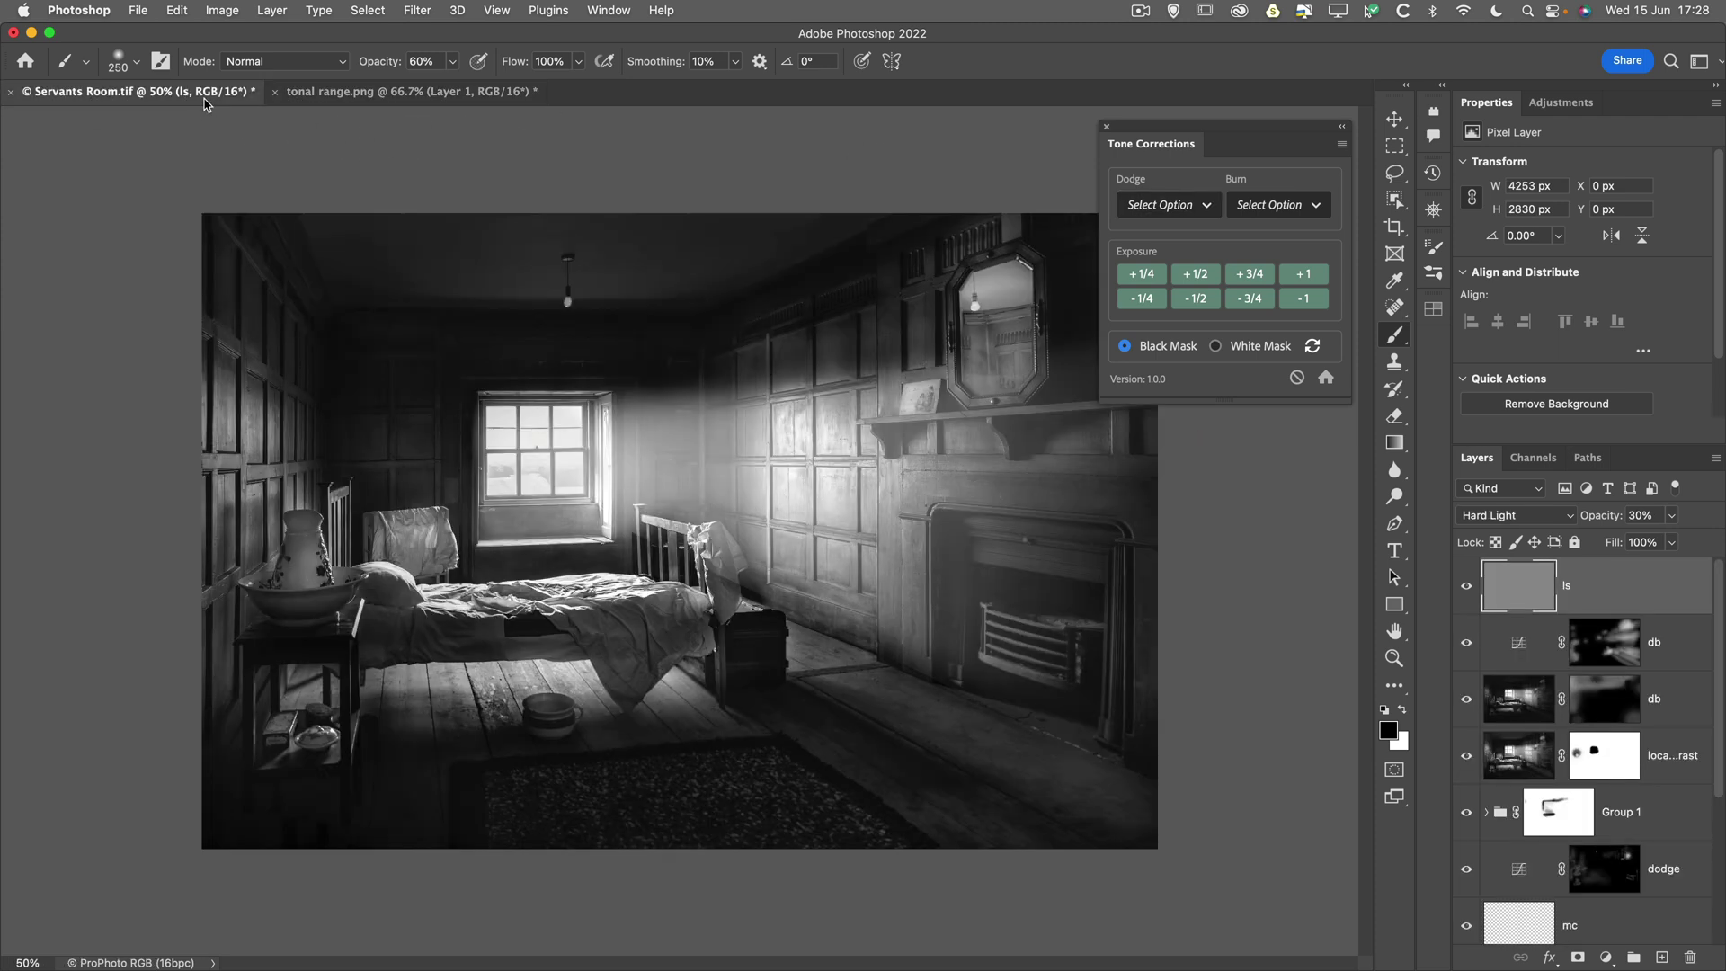
{"action": "left_click", "coordinate": [205, 97]}
Step: Add an Exposure +3/4 layer with a black mask and toggle the mask to preview the brightening
{"action": "left_click", "coordinate": [1249, 284]}
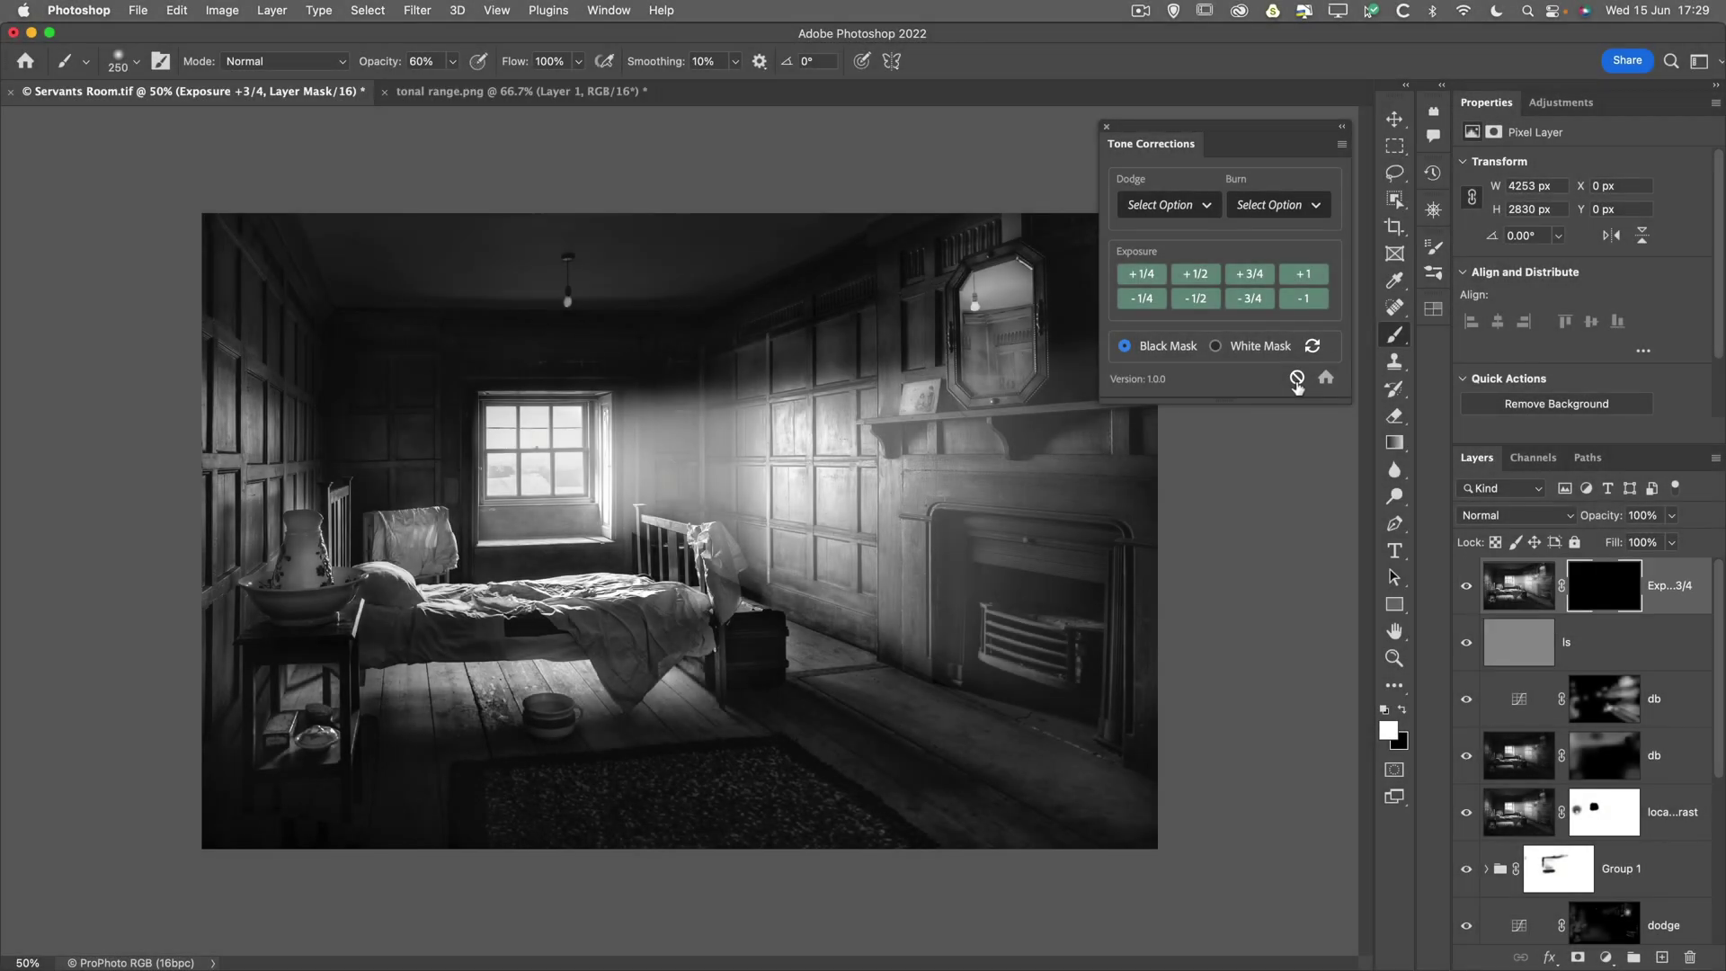
{"action": "left_click", "coordinate": [1296, 380]}
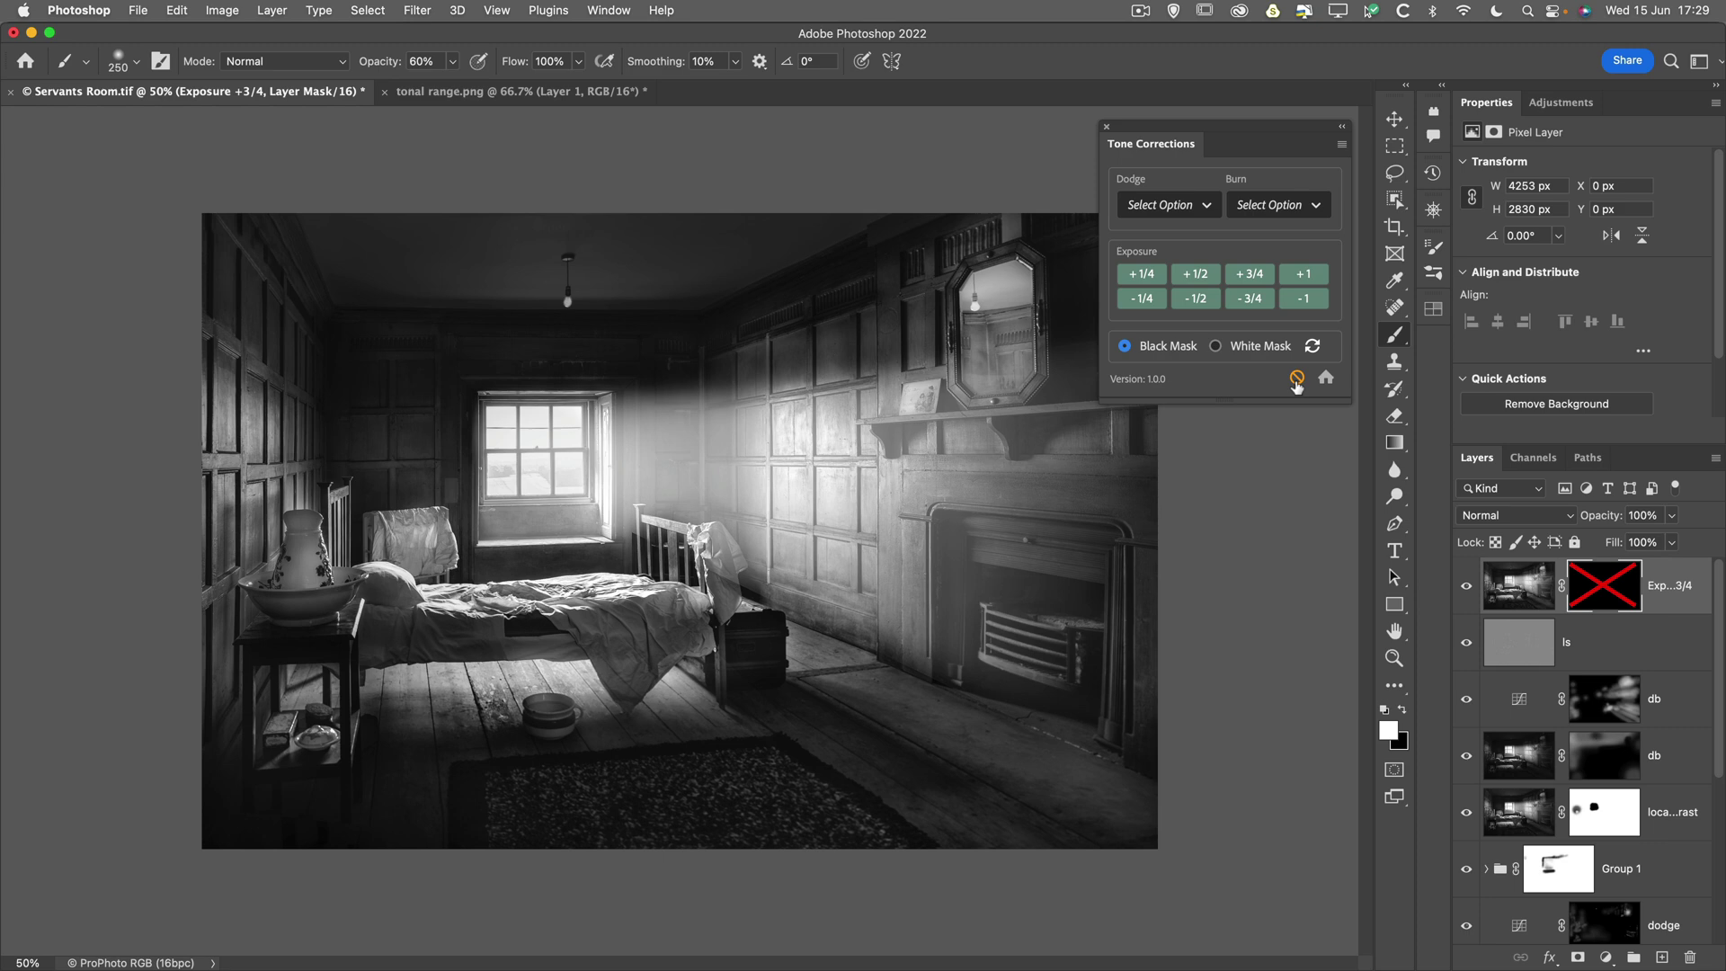
{"action": "left_click", "coordinate": [1296, 380]}
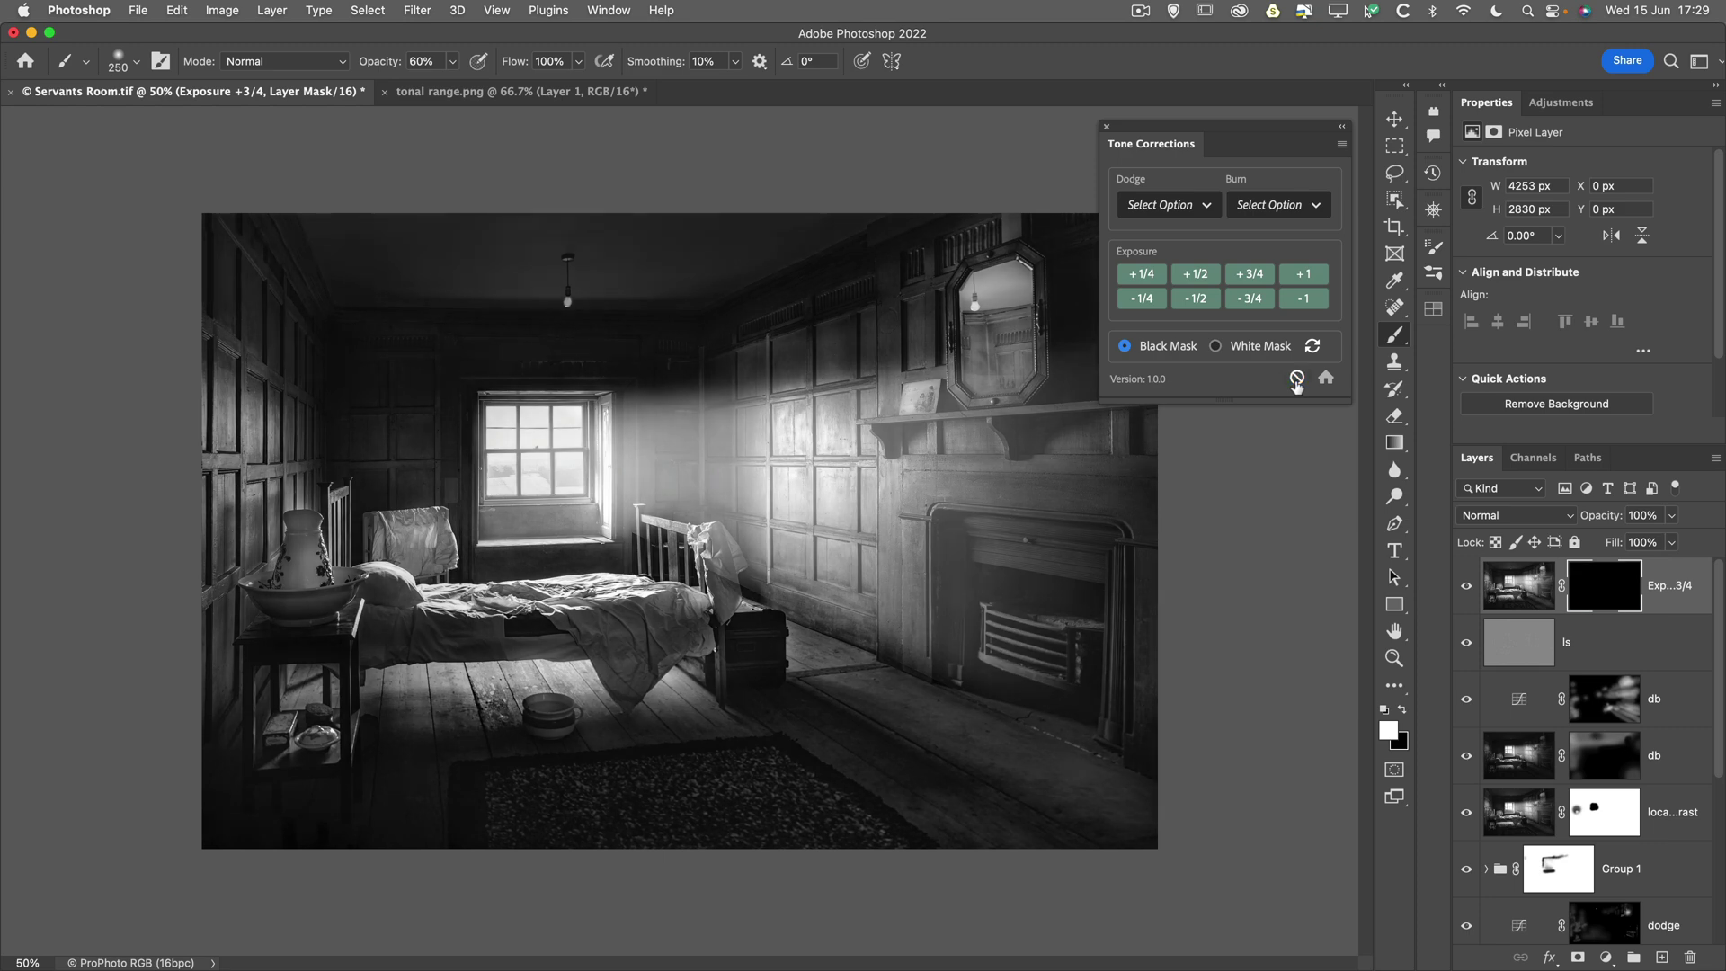
{"action": "left_click", "coordinate": [1296, 380]}
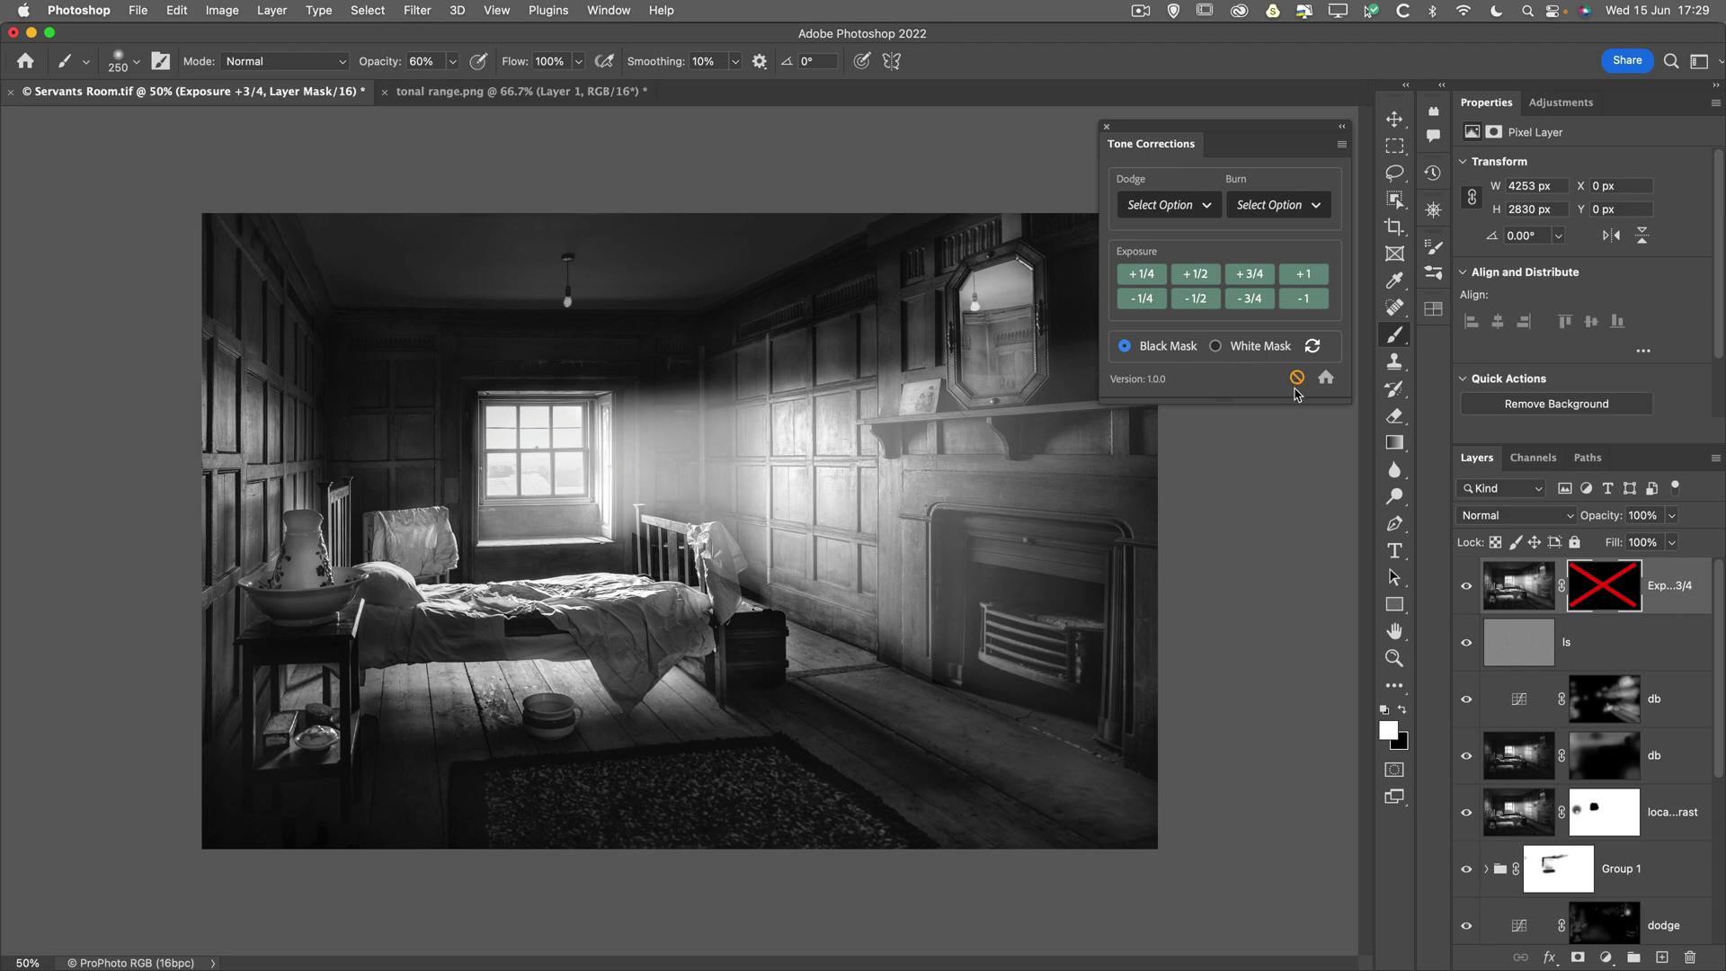
Step: Paint the light beam right of the window with a 900-pixel brush, comparing before and after
{"action": "left_click", "coordinate": [1297, 381]}
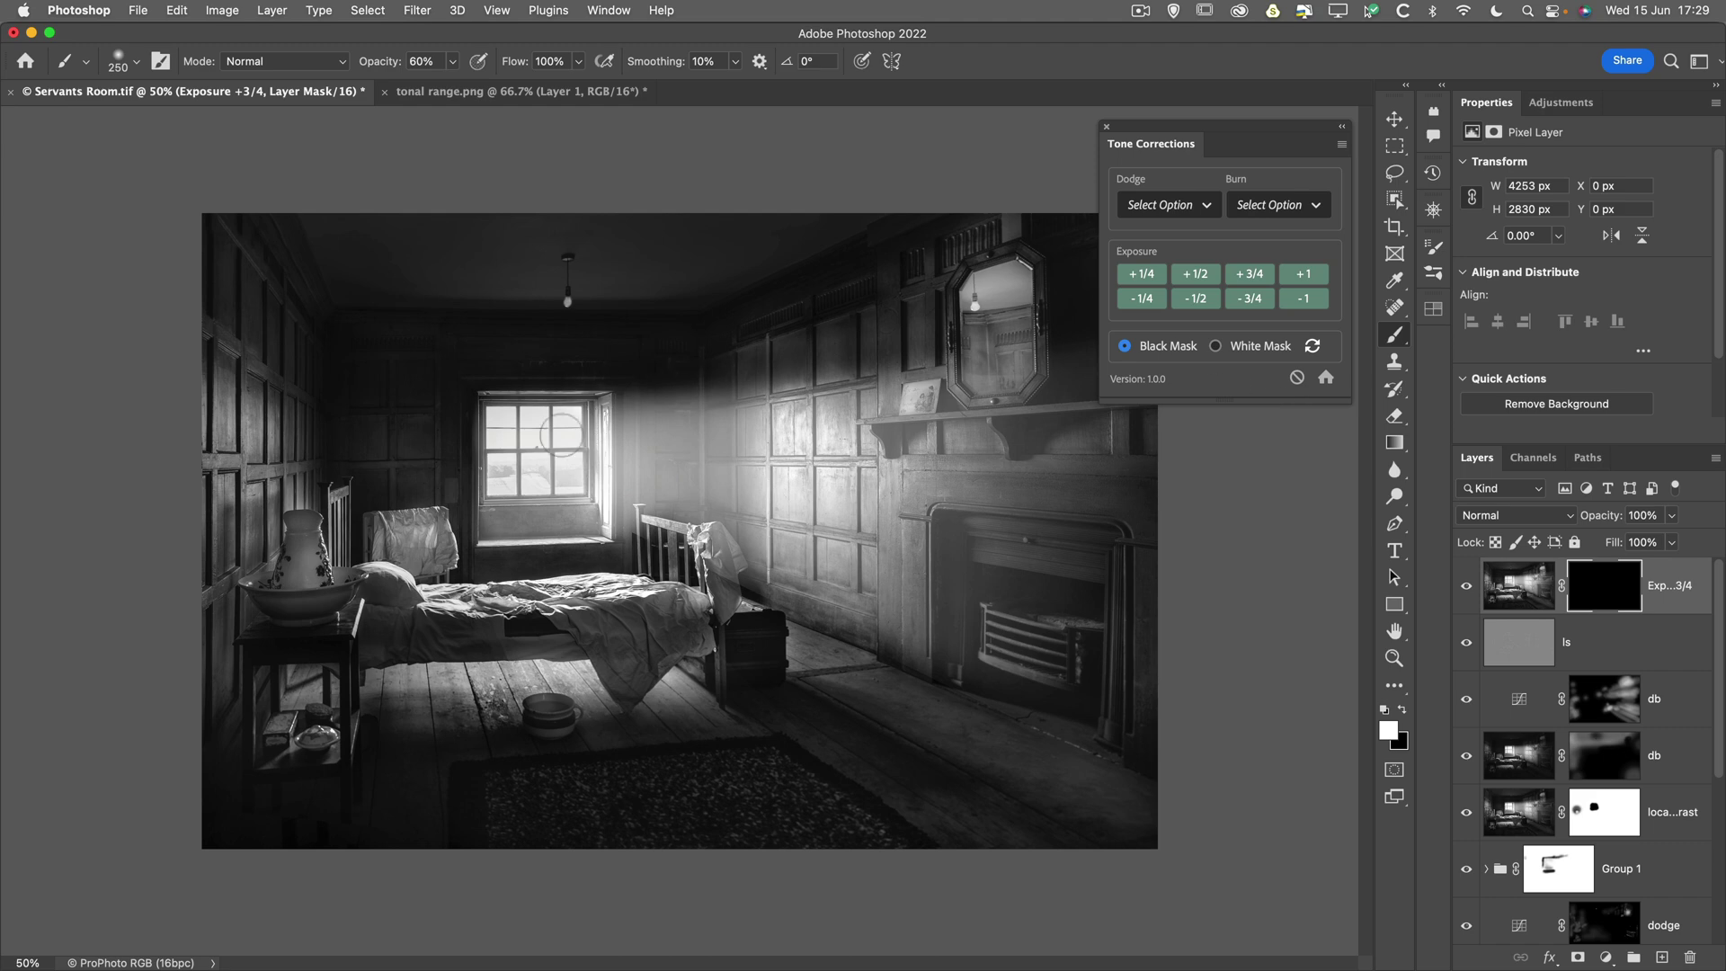
{"action": "key", "text": "bracketright"}
{"action": "key", "text": "bracketright"}
{"action": "key", "text": "bracketright"}
{"action": "key", "text": "bracketright"}
{"action": "key", "text": "bracketright"}
{"action": "key", "text": "bracketright"}
{"action": "key", "text": "bracketright"}
{"action": "key", "text": "bracketright"}
{"action": "key", "text": "bracketright"}
{"action": "key", "text": "bracketright"}
{"action": "left_click_drag", "start_coordinate": [593, 445], "coordinate": [773, 440]}
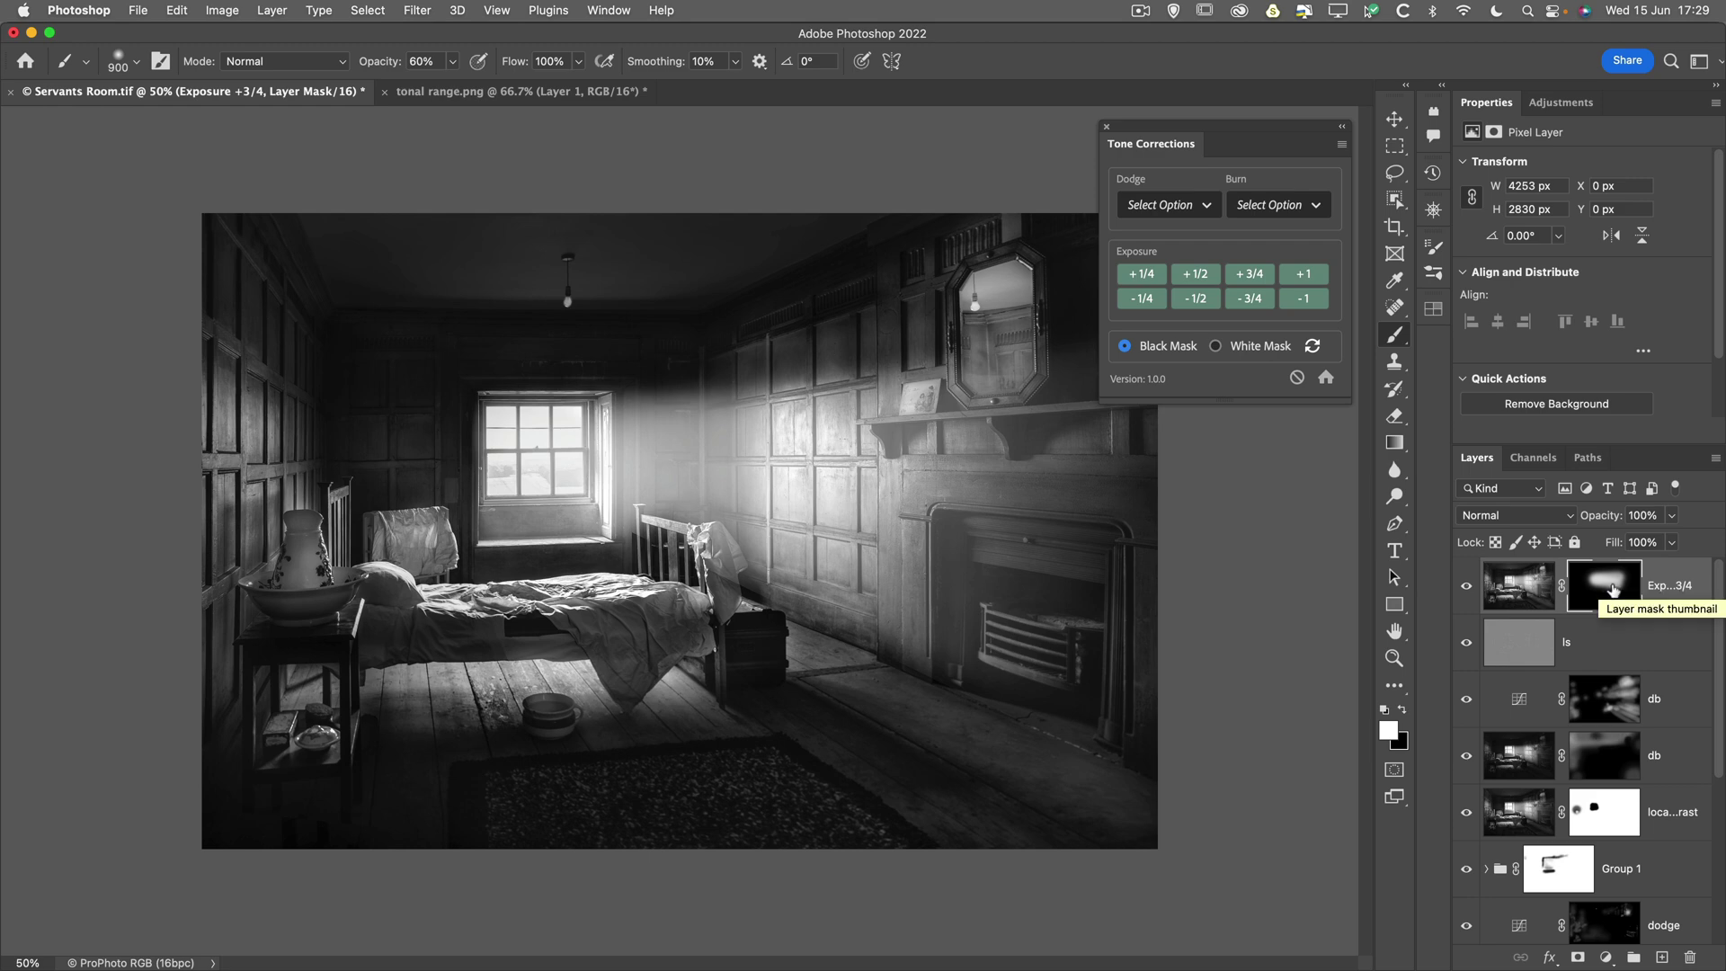
{"action": "left_click", "coordinate": [1465, 586]}
{"action": "left_click", "coordinate": [1464, 588]}
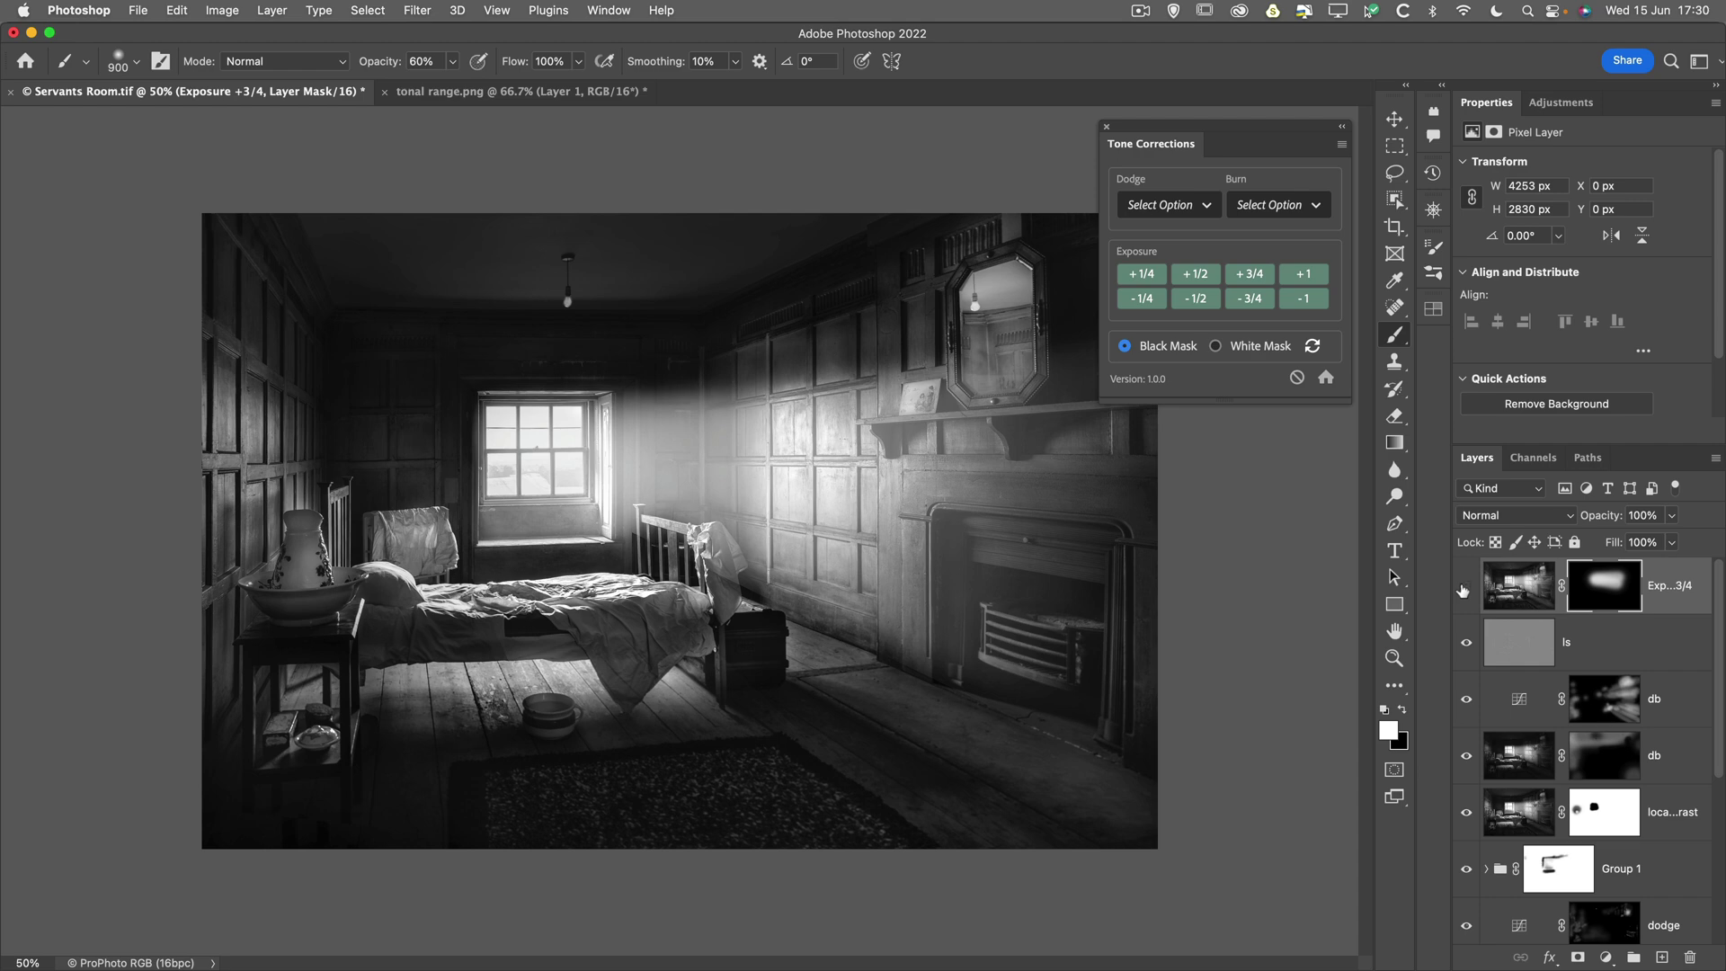
{"action": "left_click", "coordinate": [1462, 590]}
{"action": "left_click", "coordinate": [1462, 590]}
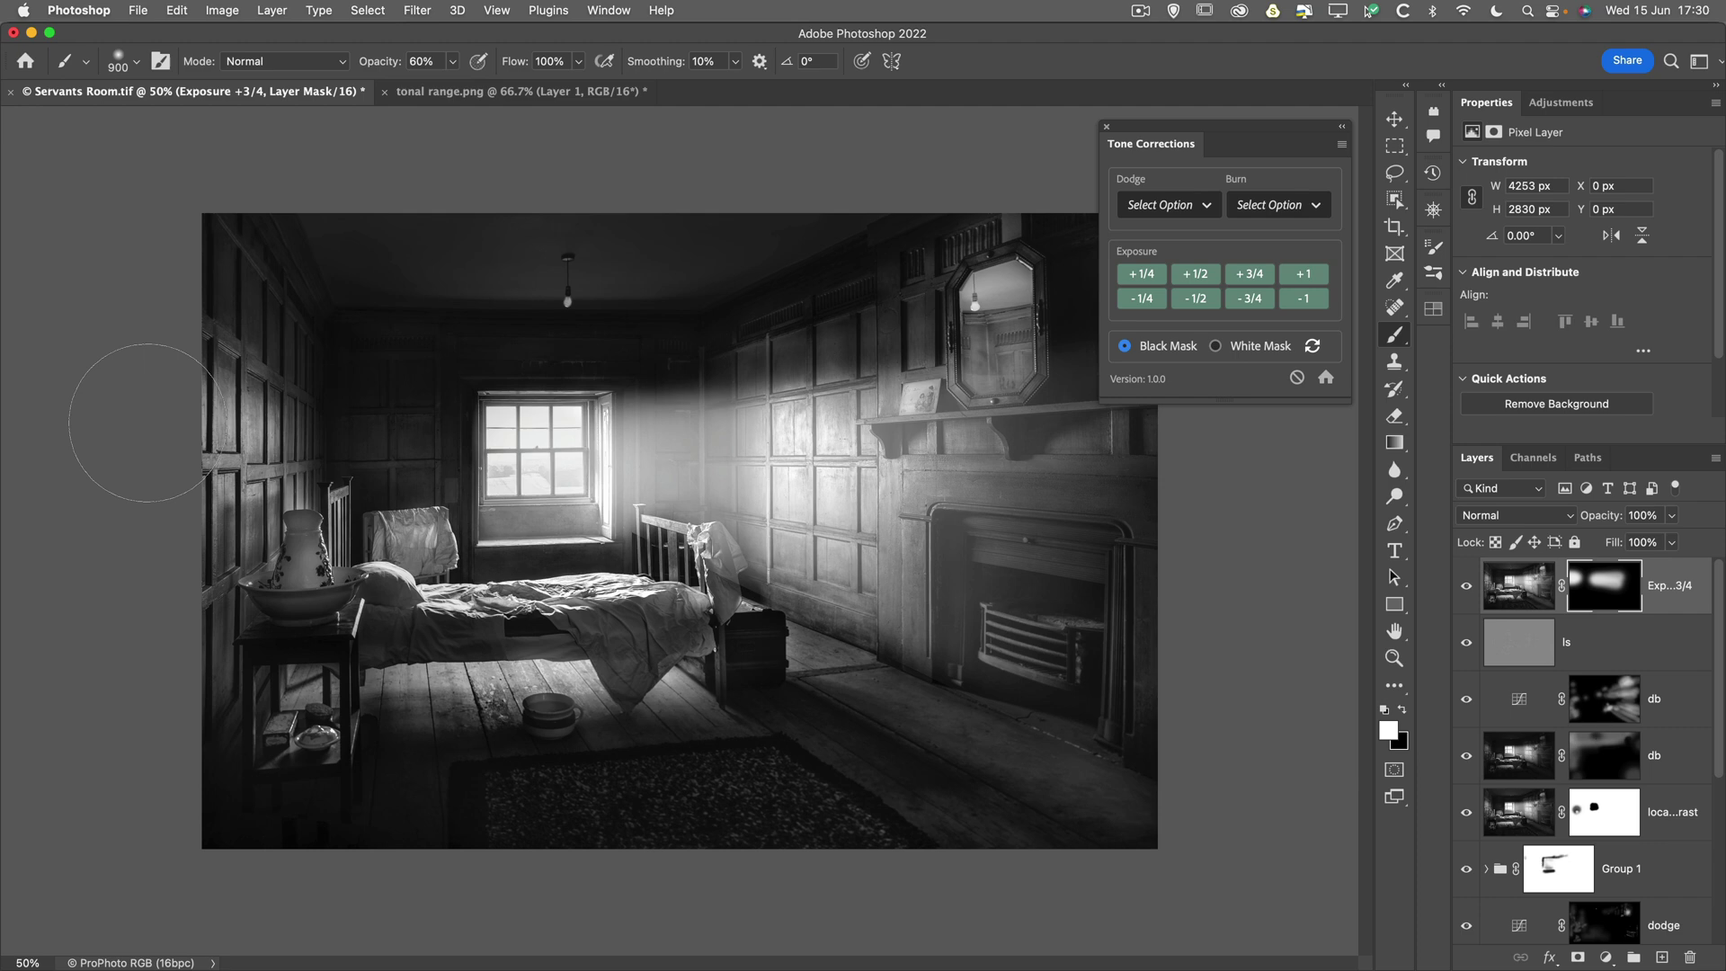
Step: Add an Exposure +1 layer with a black mask and toggle the mask to preview it
{"action": "left_click", "coordinate": [1299, 275]}
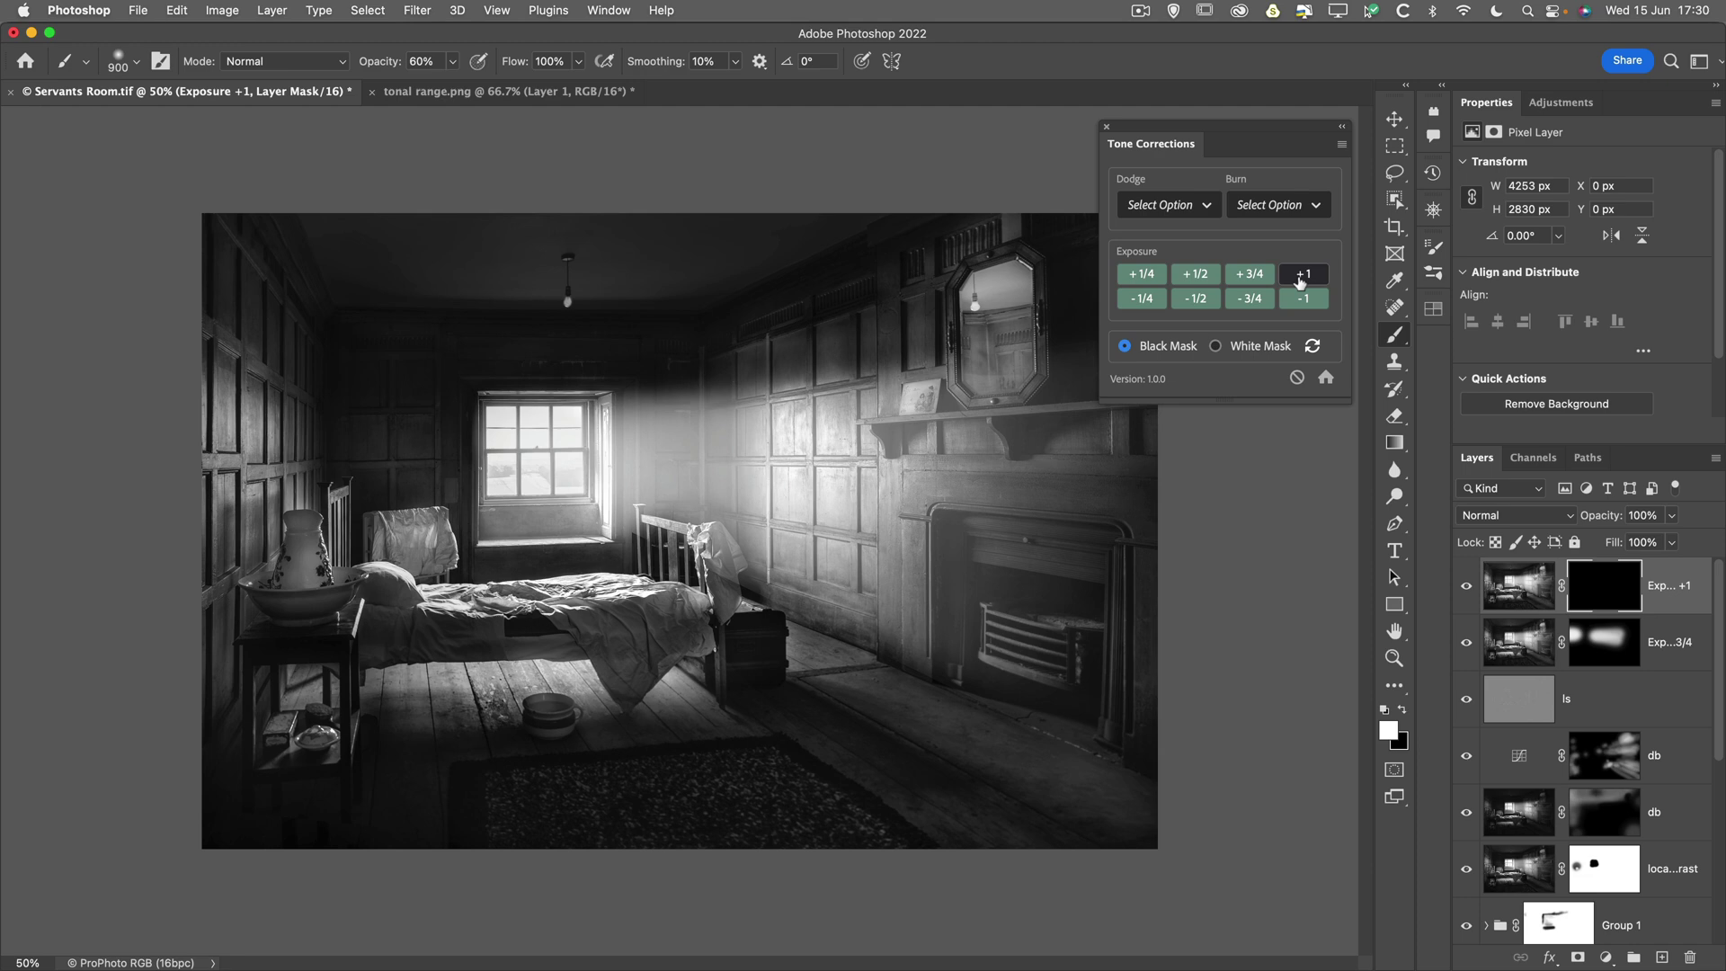
{"action": "left_click", "coordinate": [1296, 379]}
{"action": "left_click", "coordinate": [1297, 380]}
{"action": "left_click", "coordinate": [1296, 380]}
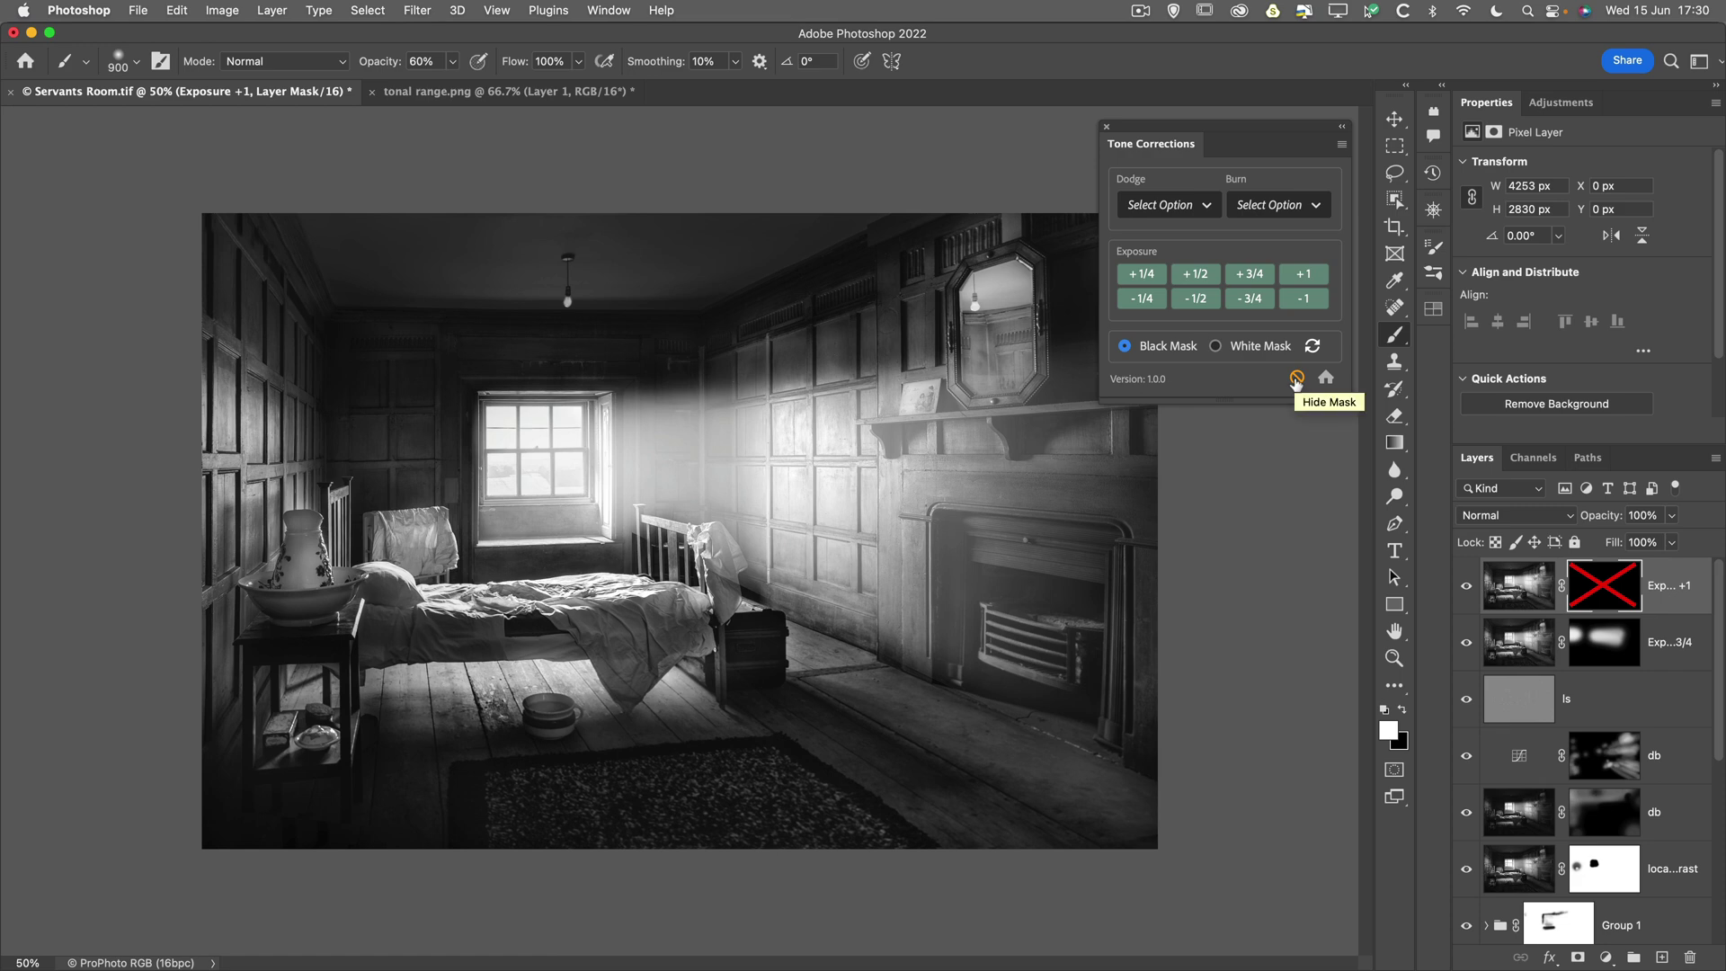
{"action": "left_click", "coordinate": [1296, 379]}
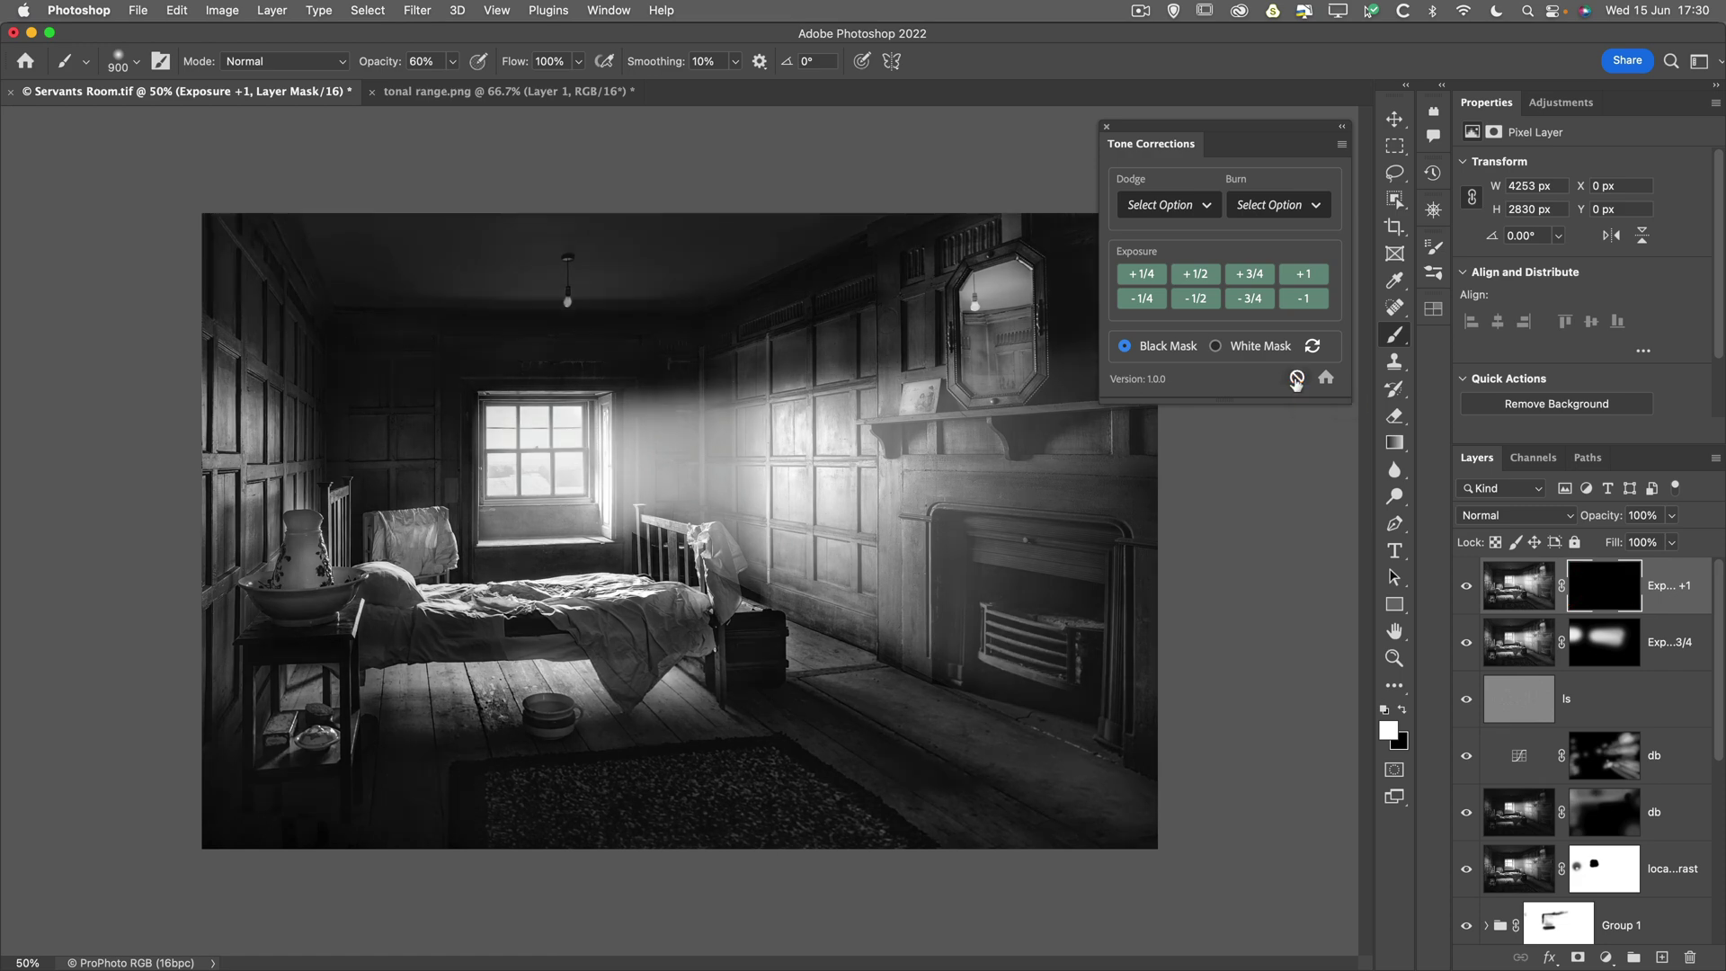
{"action": "left_click", "coordinate": [1296, 379]}
{"action": "left_click", "coordinate": [1296, 380]}
Step: Paint over the mirror with a 250-pixel brush and compare the +1 layer on and off
{"action": "key", "text": "bracketleft"}
{"action": "key", "text": "bracketleft"}
{"action": "key", "text": "bracketleft"}
{"action": "key", "text": "bracketleft"}
{"action": "key", "text": "bracketleft"}
{"action": "key", "text": "bracketleft"}
{"action": "key", "text": "bracketleft"}
{"action": "mouse_move", "coordinate": [979, 290]}
{"action": "left_mouse_down"}
{"action": "mouse_move", "coordinate": [998, 286]}
{"action": "mouse_move", "coordinate": [978, 325]}
{"action": "mouse_move", "coordinate": [1016, 332]}
{"action": "left_mouse_up"}
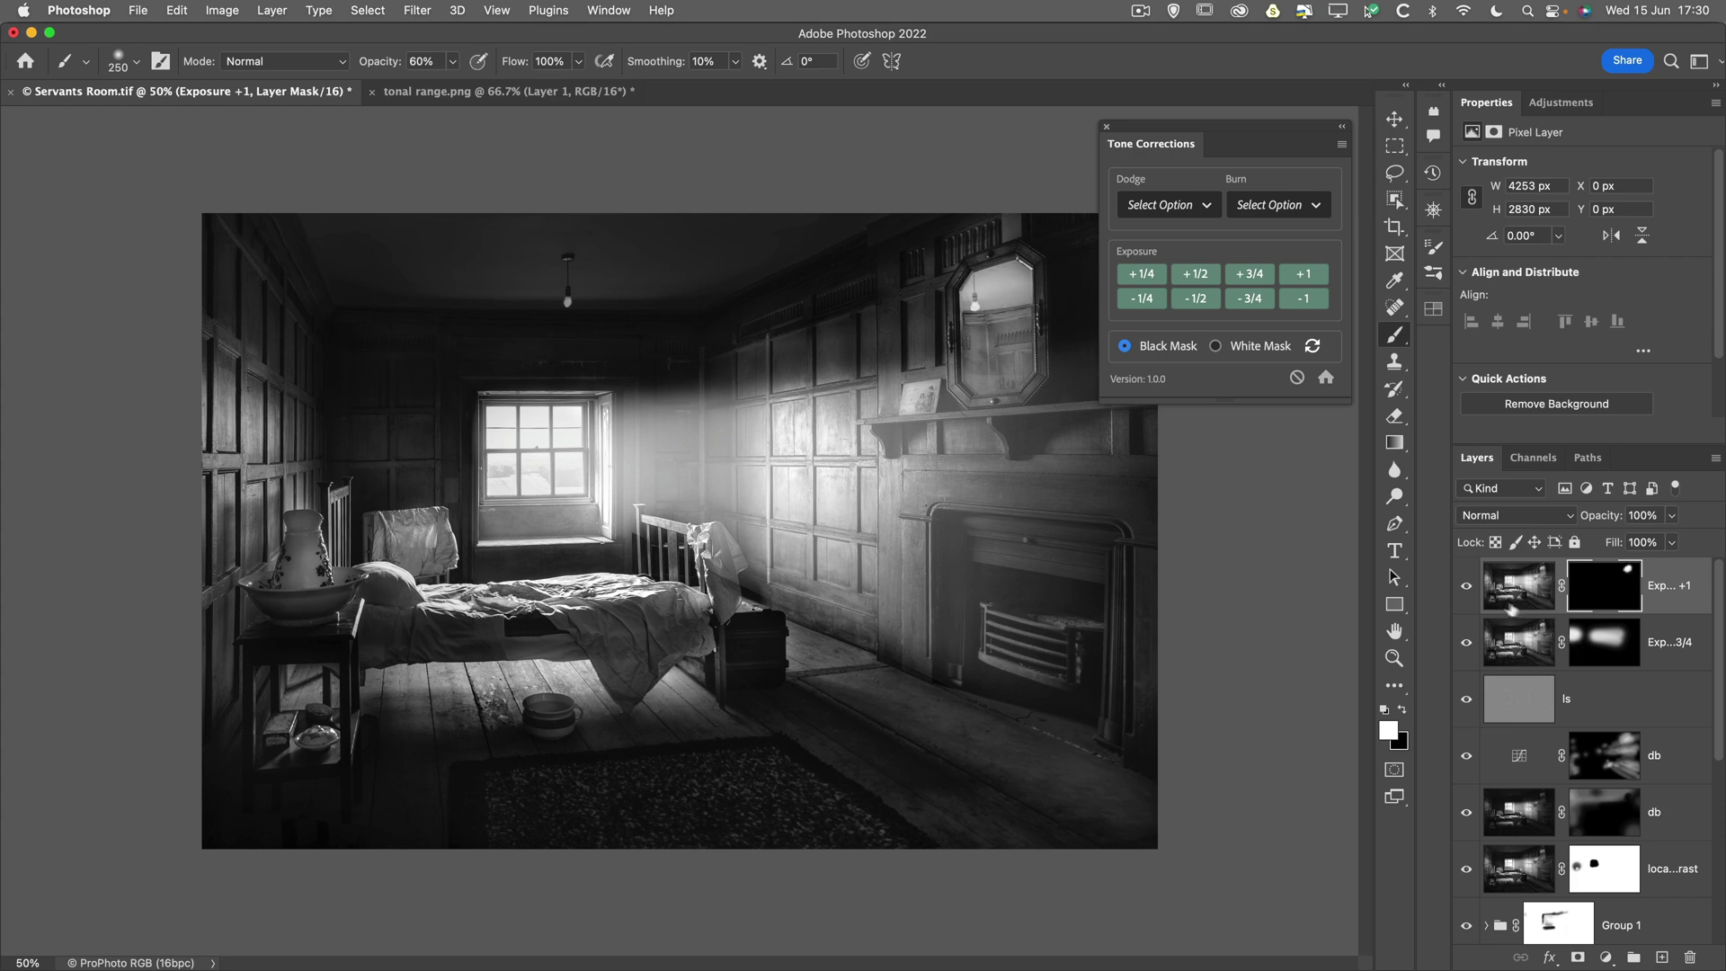
{"action": "left_click", "coordinate": [1466, 587]}
{"action": "left_click", "coordinate": [1466, 587]}
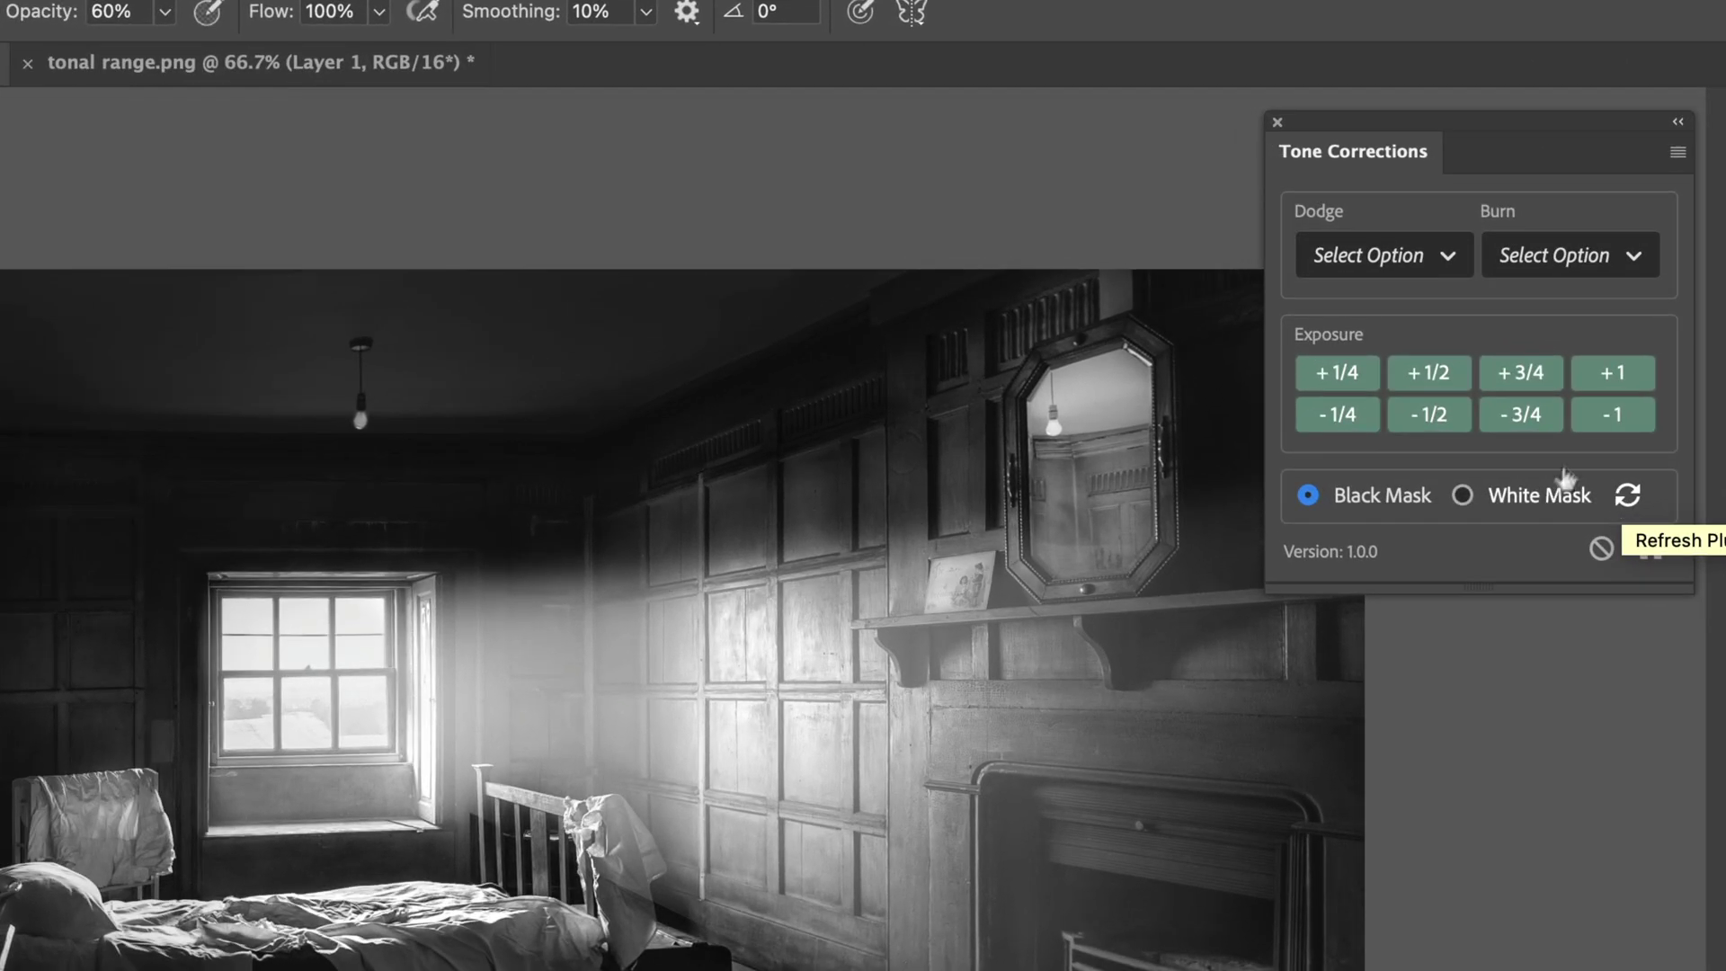
Step: Choose Shadows 3 as the Burn preset and White Mask as the mask type
{"action": "left_click", "coordinate": [1568, 258]}
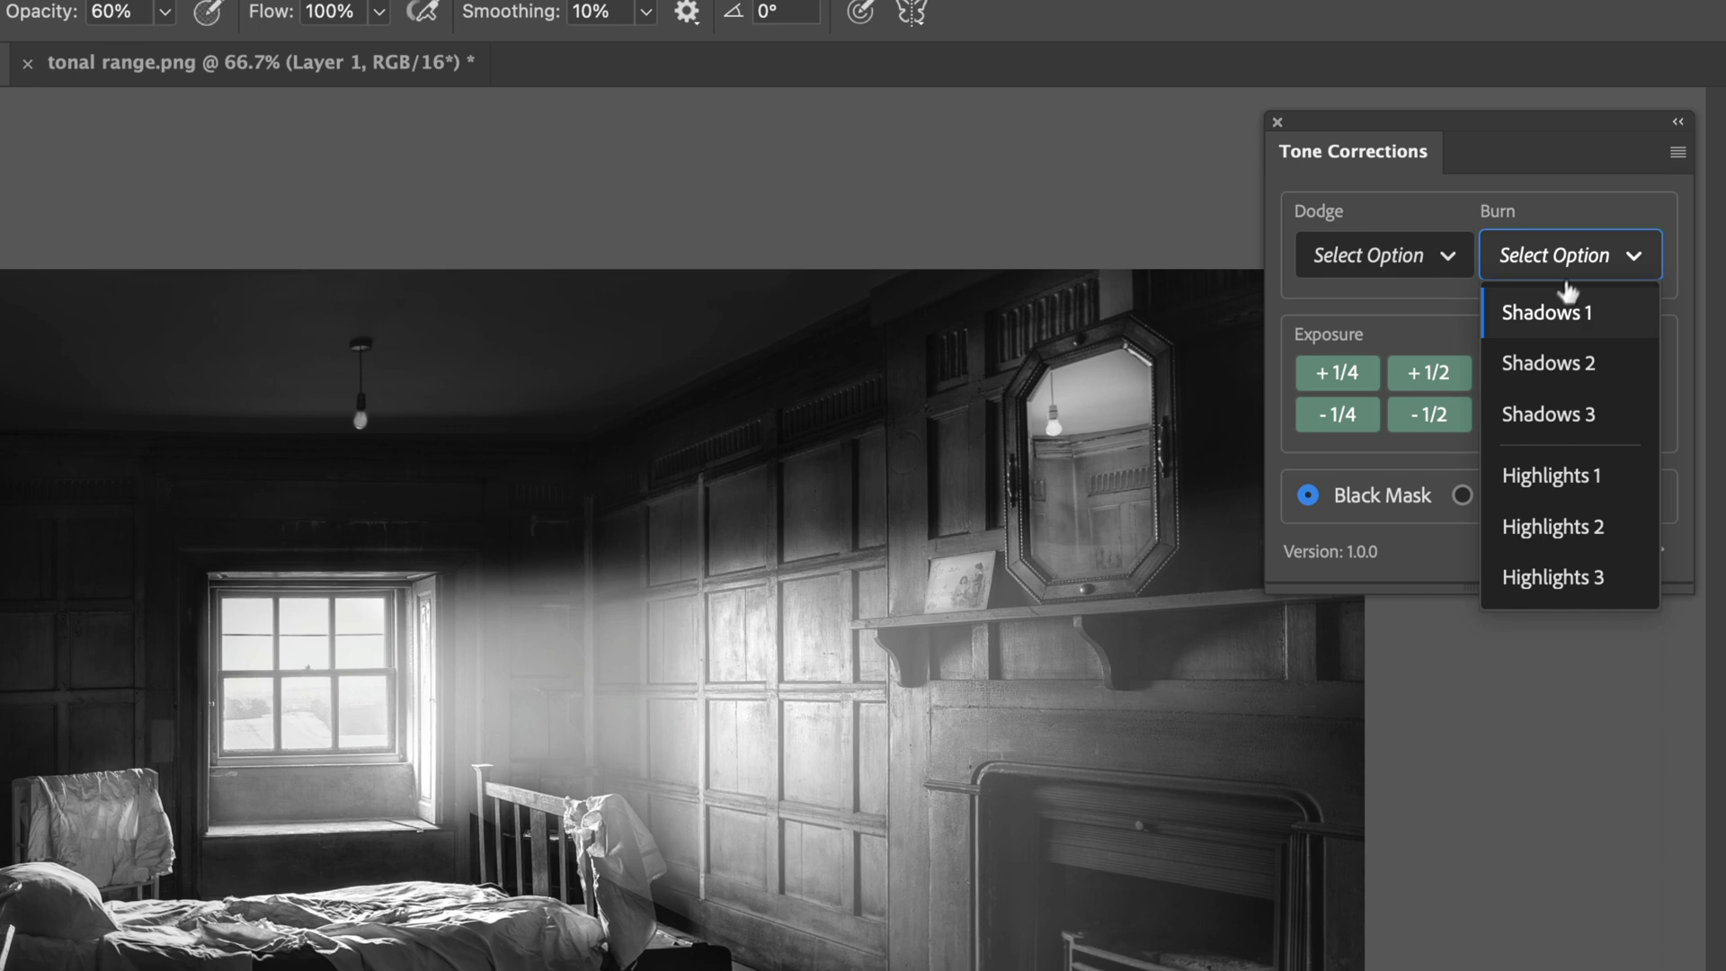
{"action": "left_click", "coordinate": [1578, 420]}
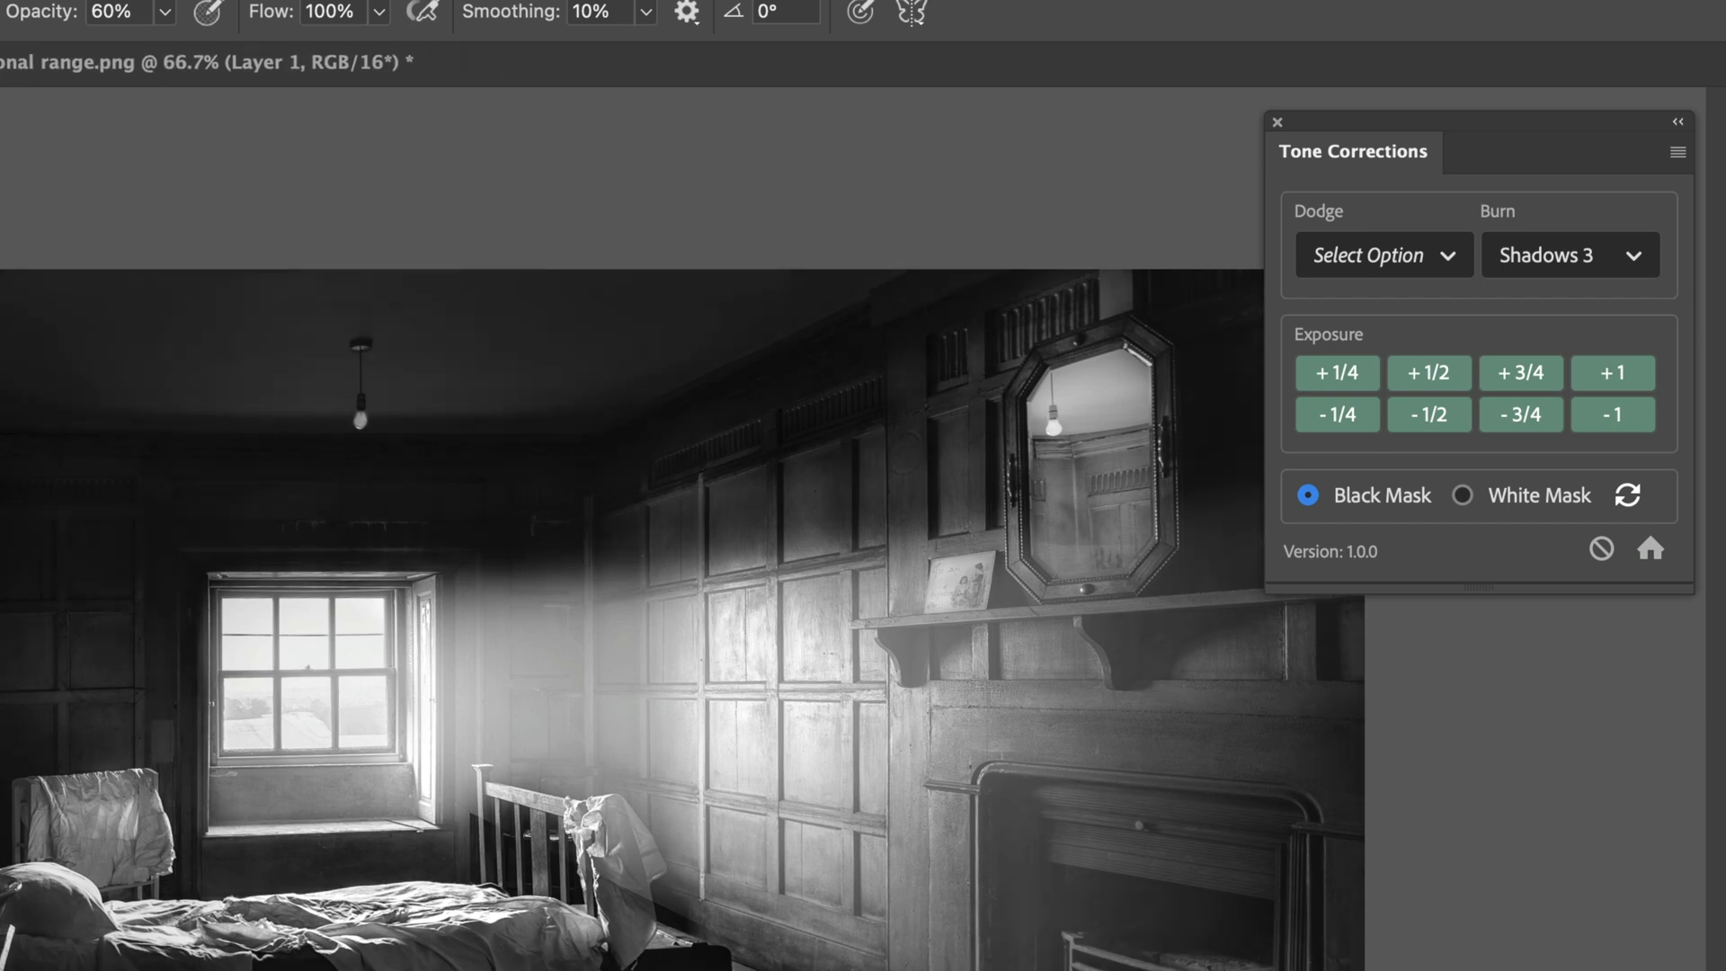
{"action": "left_click", "coordinate": [1528, 497]}
{"action": "left_click", "coordinate": [1623, 260]}
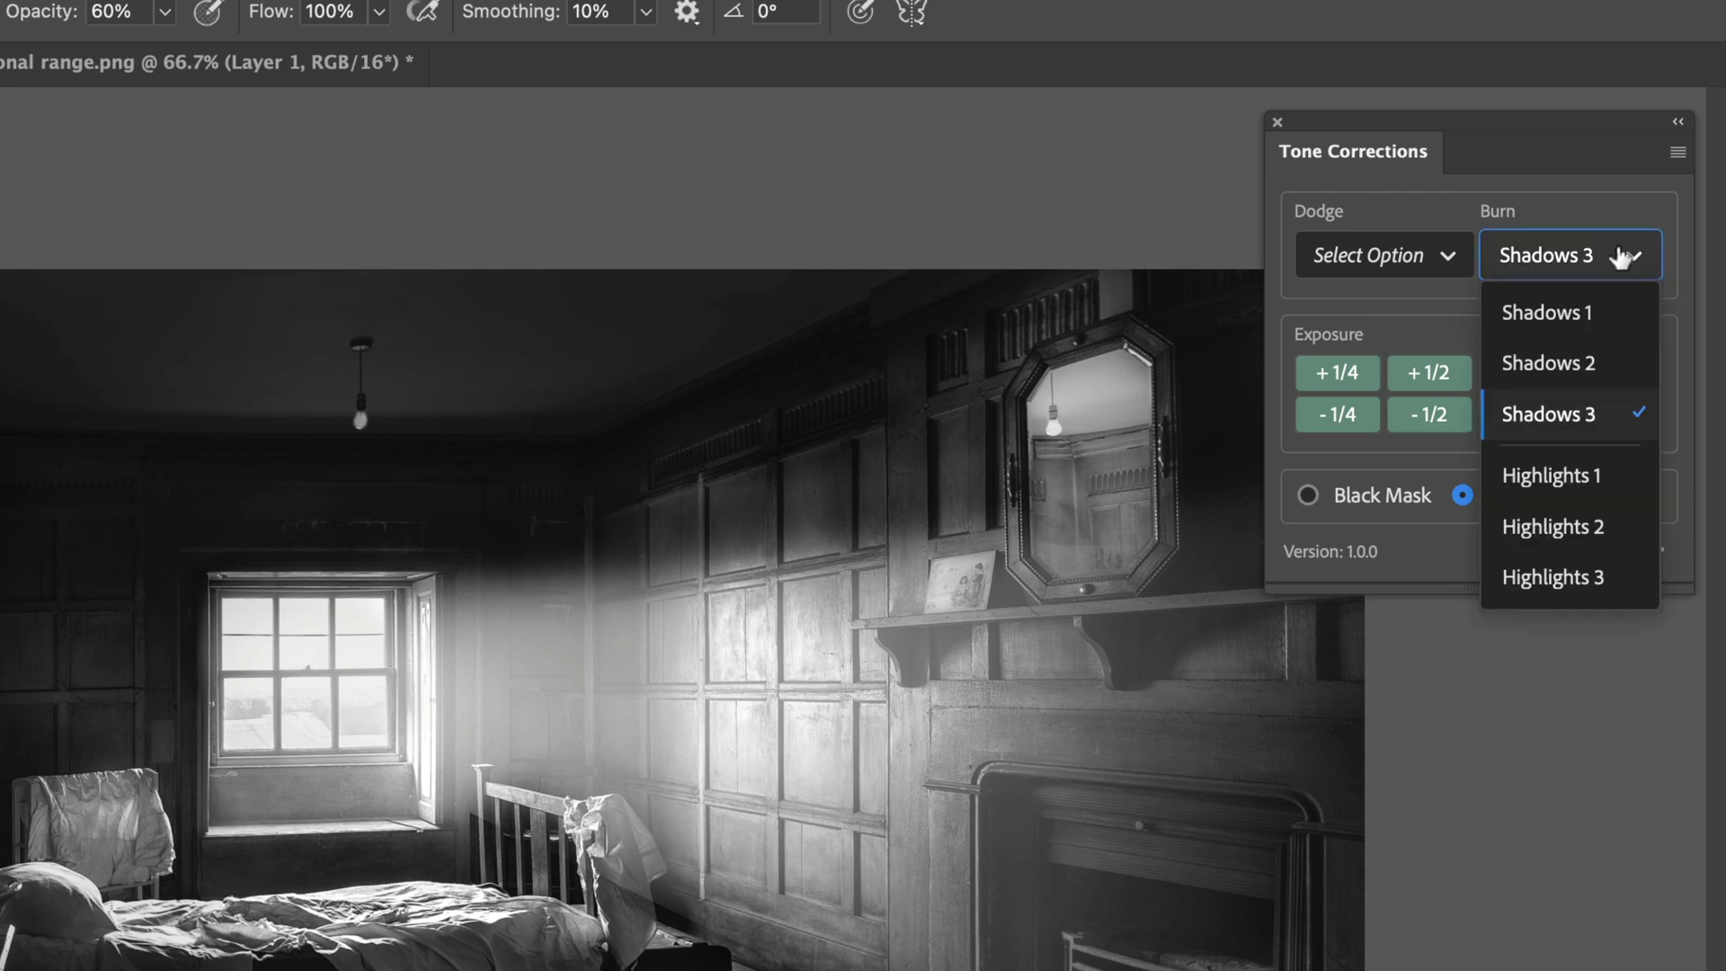
{"action": "left_click", "coordinate": [1564, 418]}
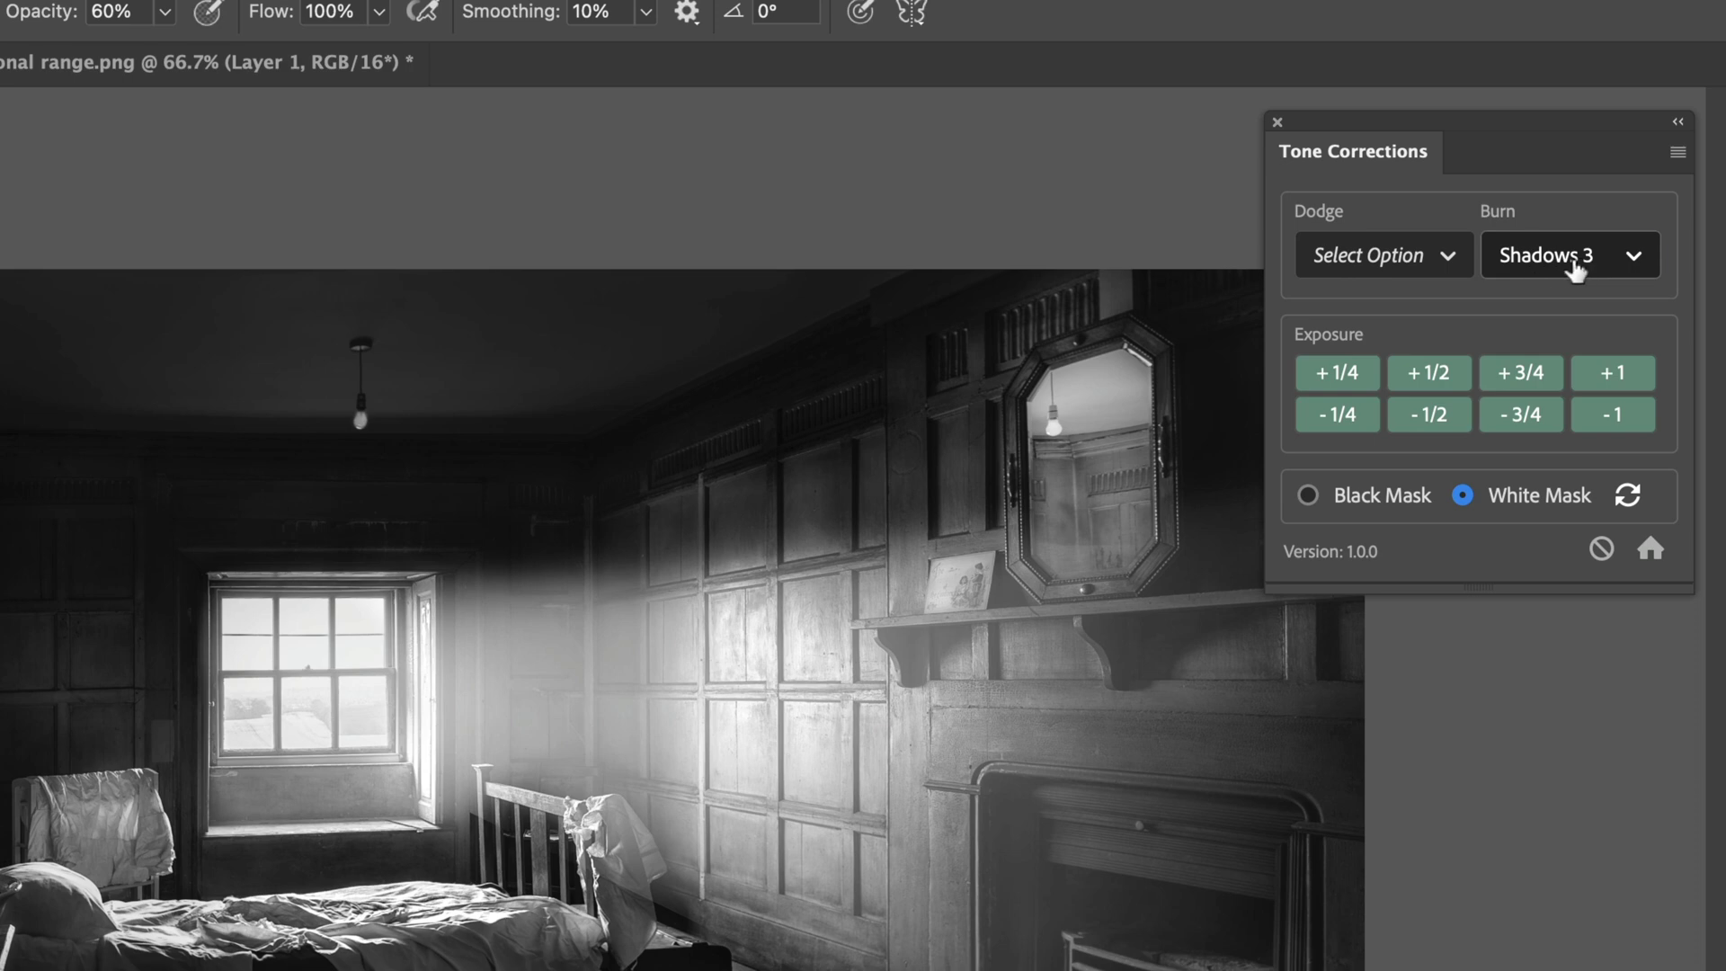
{"action": "left_click", "coordinate": [1574, 268]}
{"action": "left_click", "coordinate": [1566, 416]}
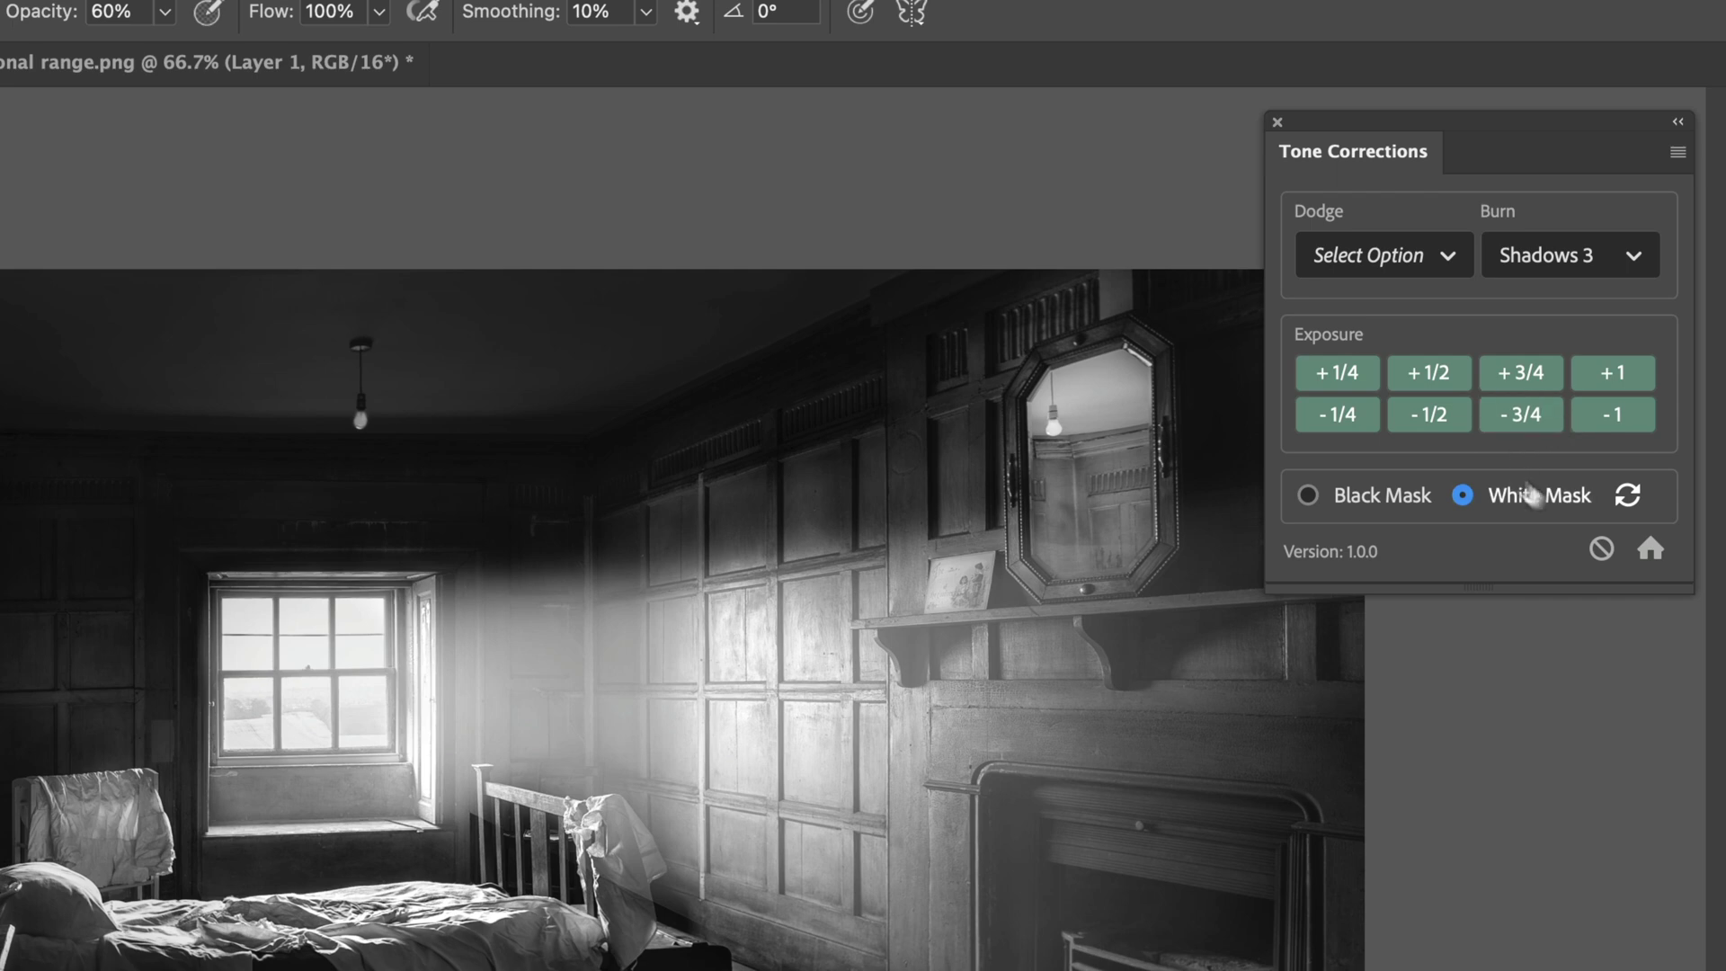
Step: Reset the dodge and burn choices, then add a Burn Shadows 3 layer to the photo
{"action": "left_click", "coordinate": [1625, 500]}
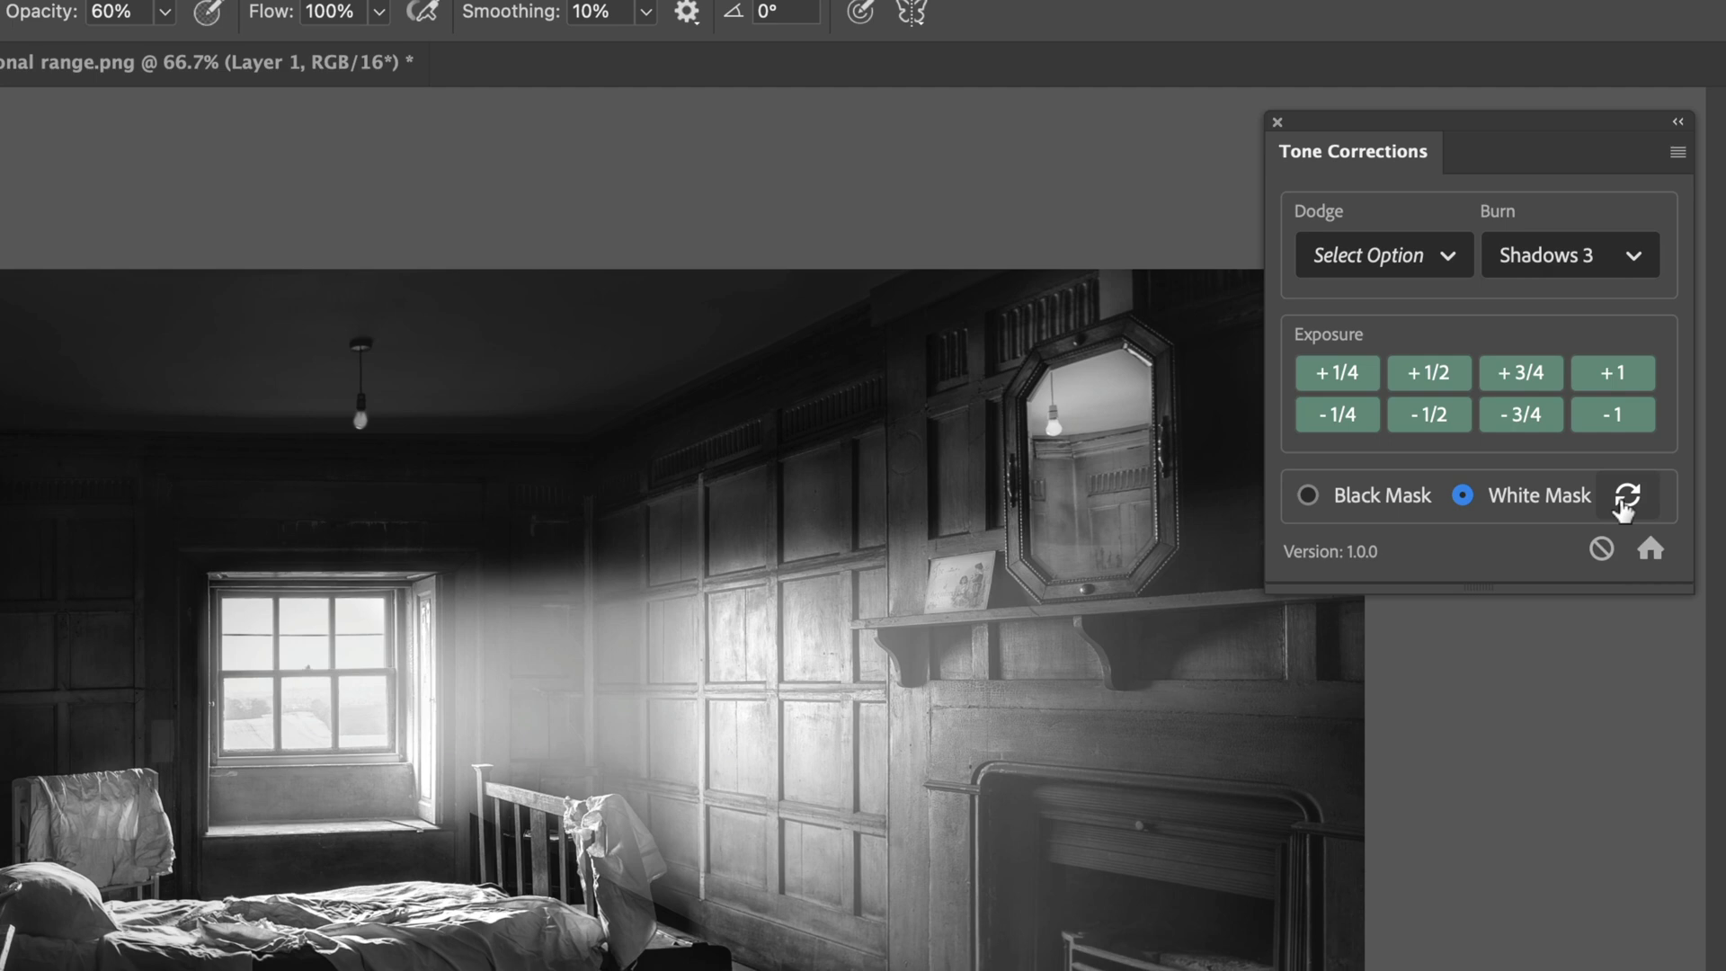
{"action": "left_click", "coordinate": [1581, 254]}
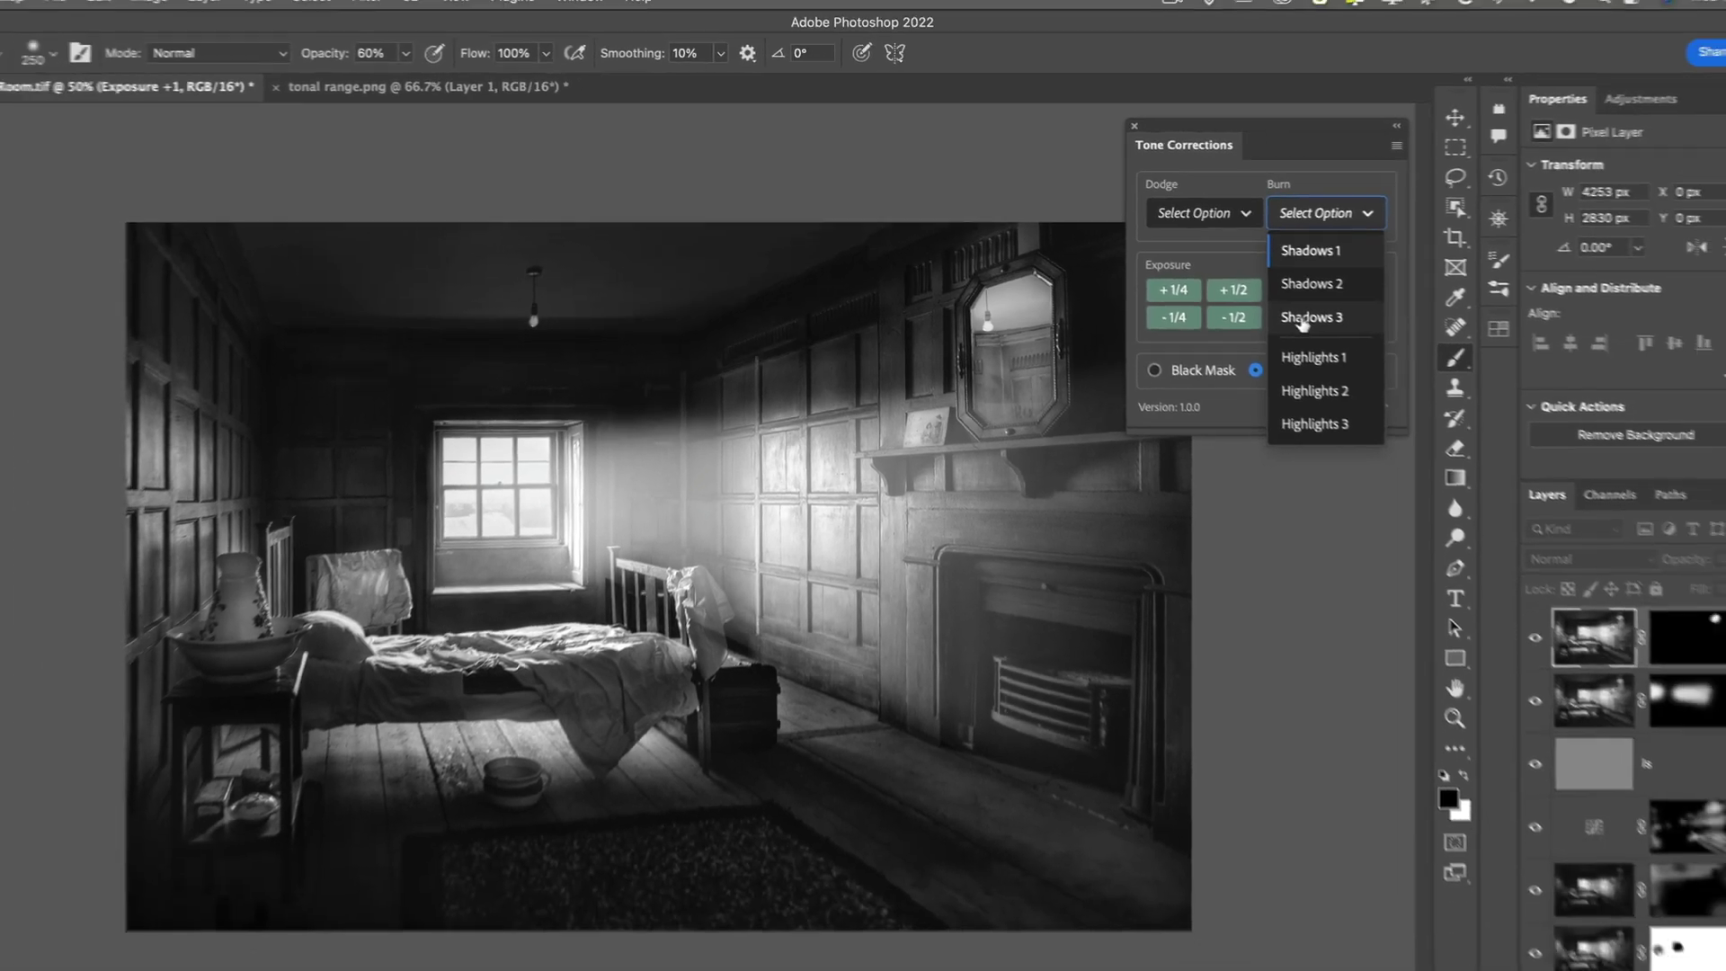
{"action": "left_click", "coordinate": [1441, 378]}
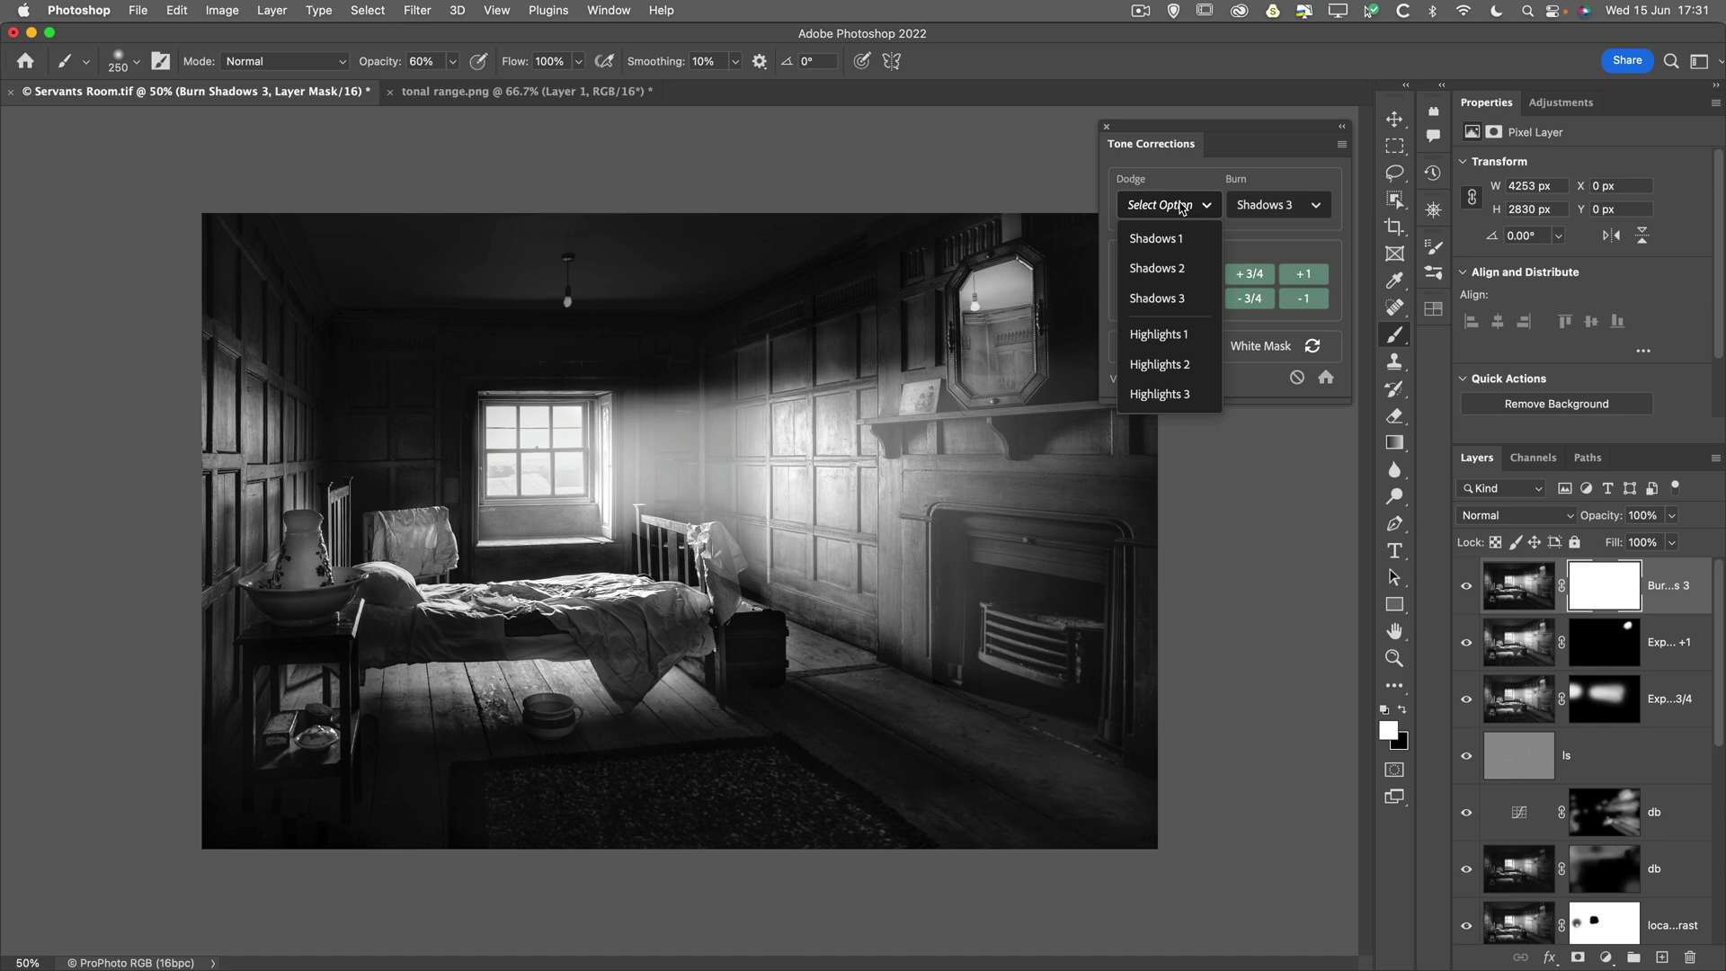
Step: Add a Dodge Highlights 3 layer, reset the choices, then add a second Highlights 3 layer
{"action": "left_click", "coordinate": [1204, 401]}
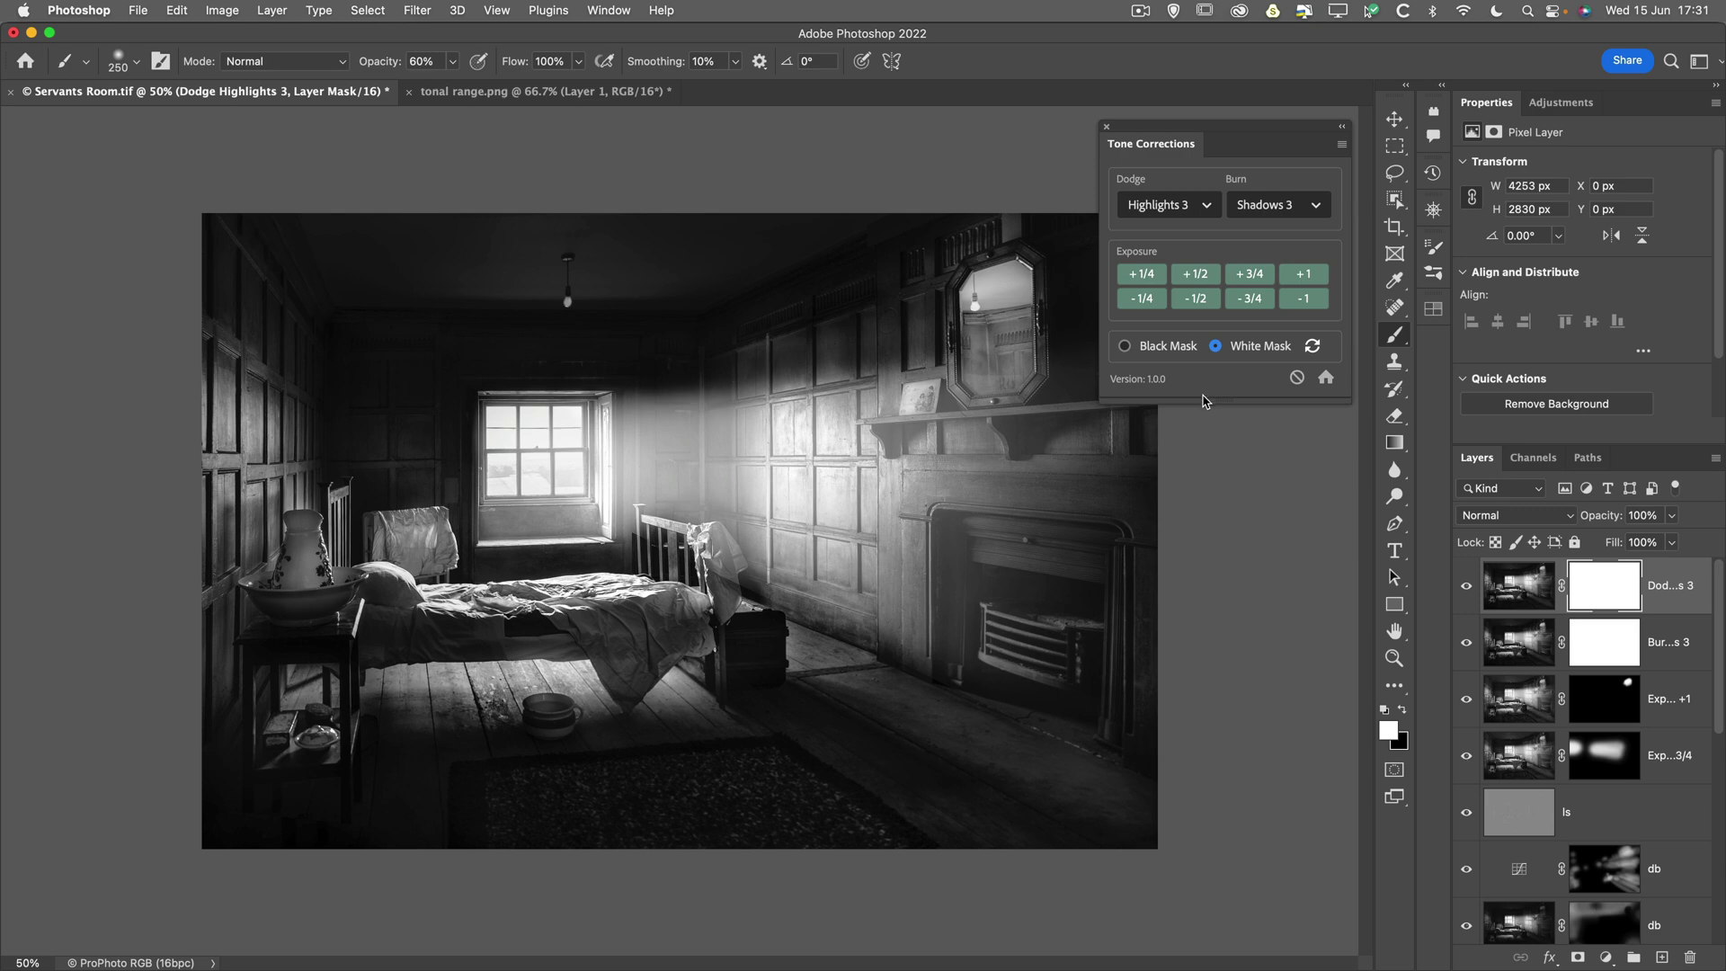
{"action": "left_click", "coordinate": [1169, 214]}
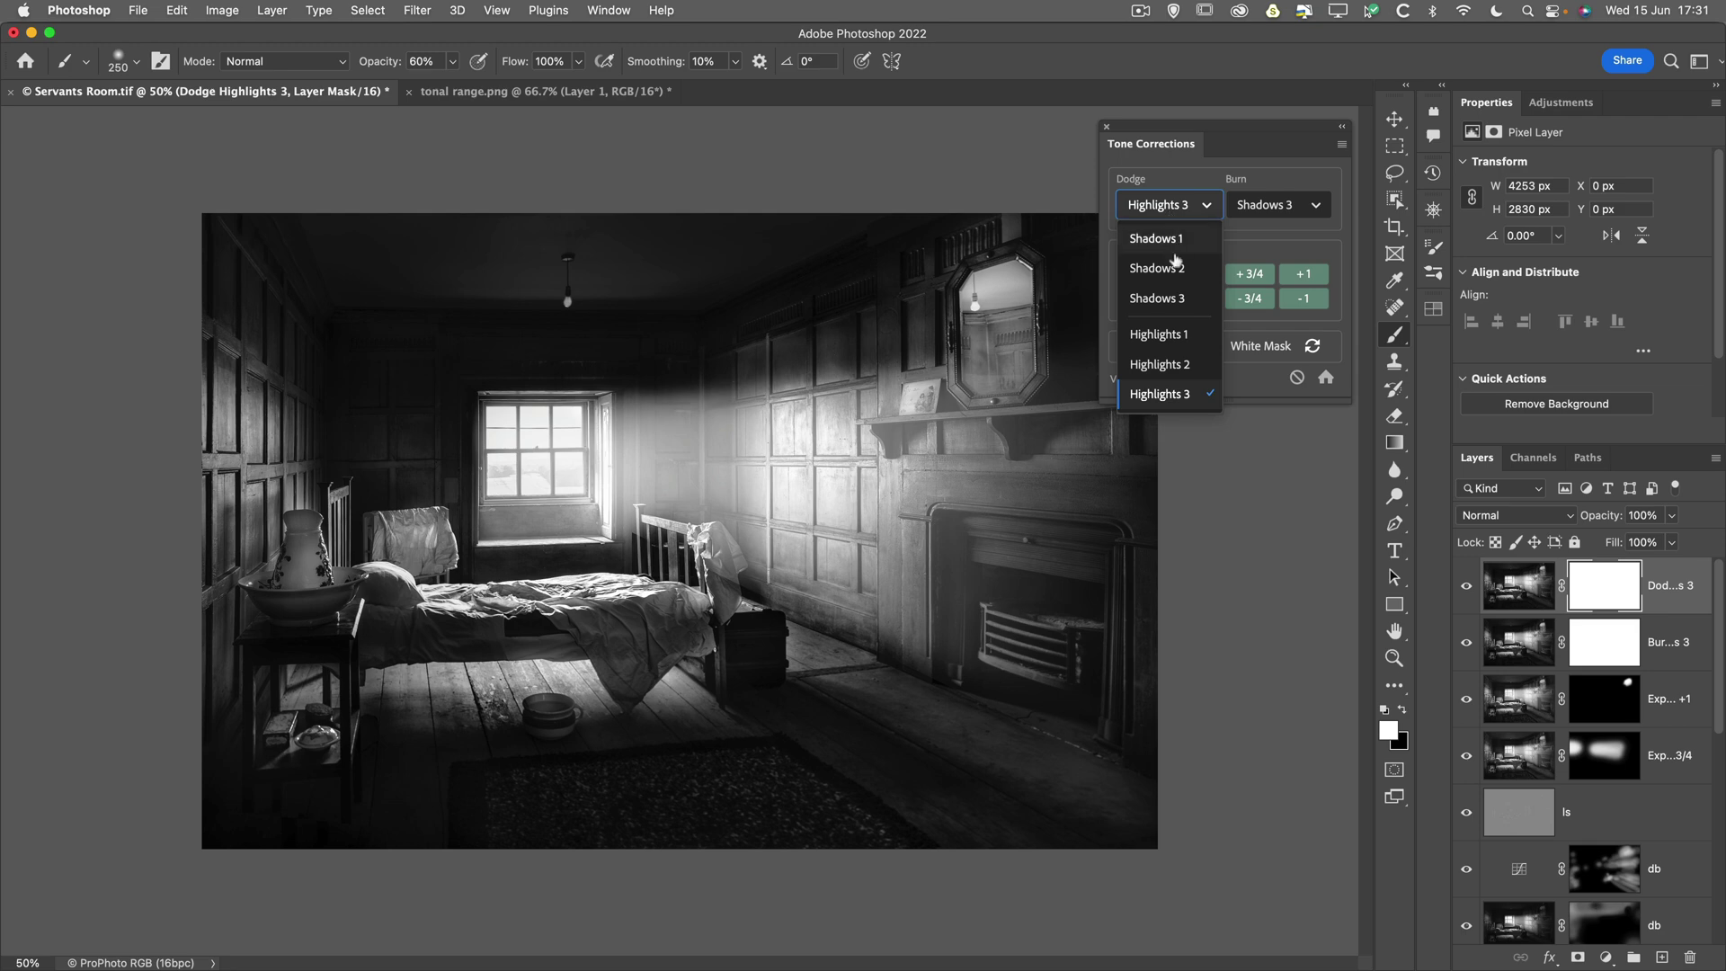
{"action": "left_click", "coordinate": [1187, 402]}
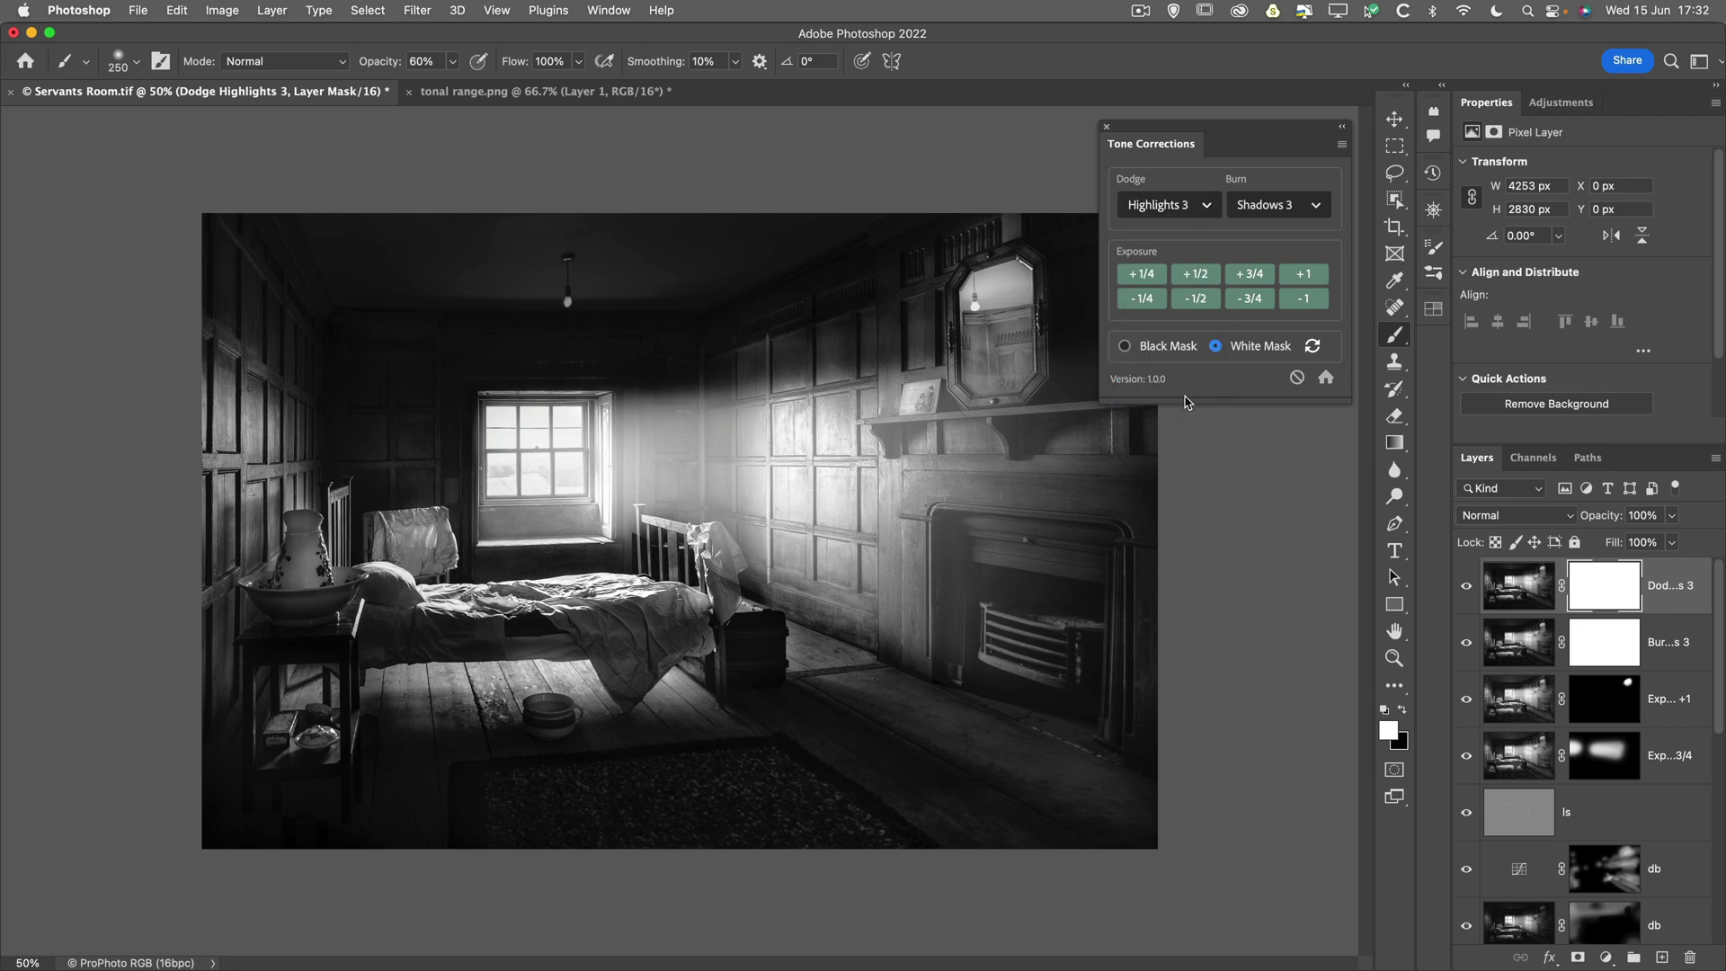
{"action": "left_click", "coordinate": [1312, 350]}
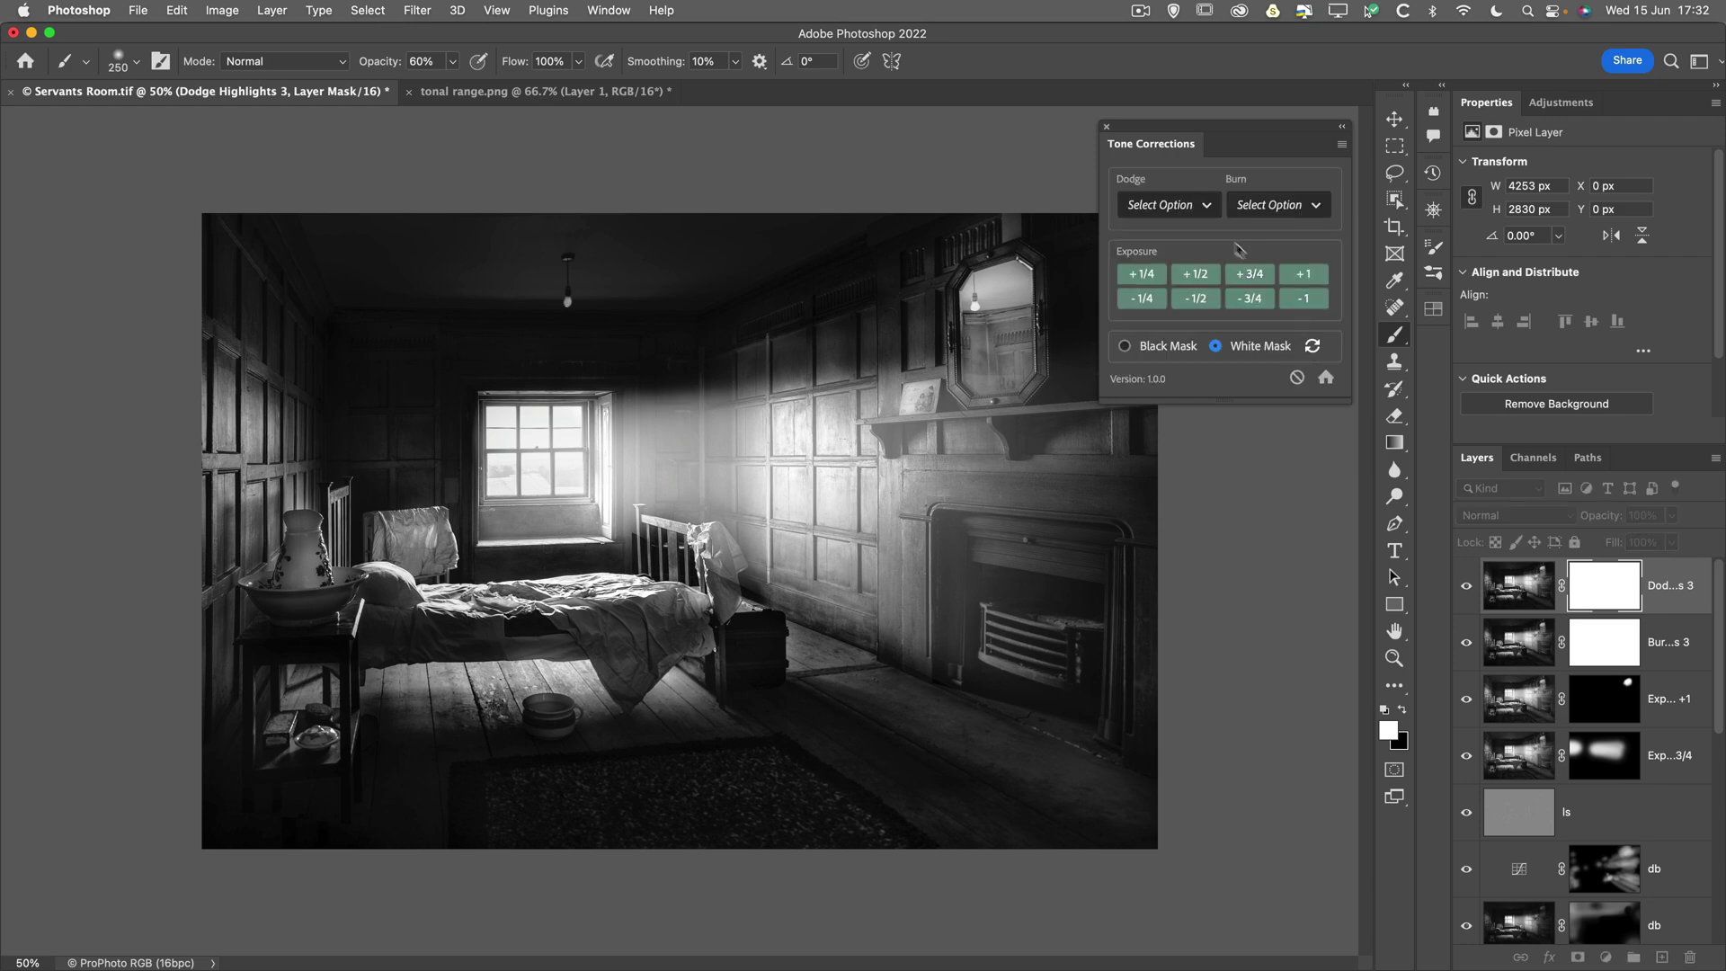
{"action": "left_click", "coordinate": [1185, 212]}
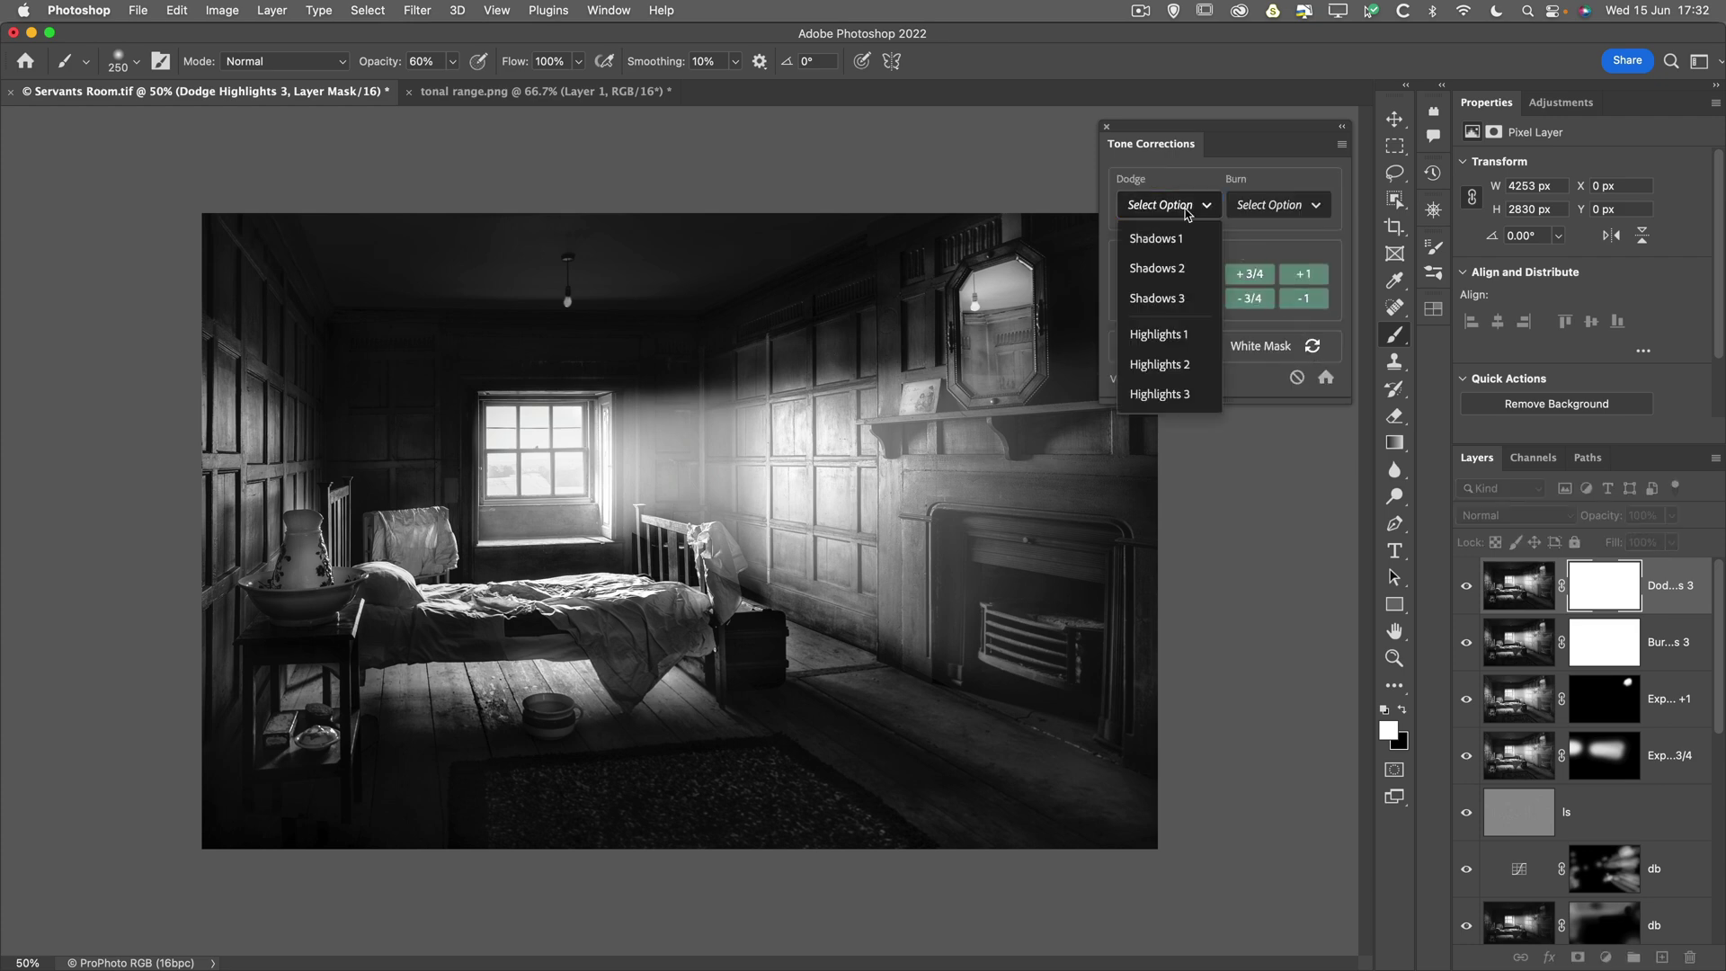
{"action": "left_click", "coordinate": [1204, 401]}
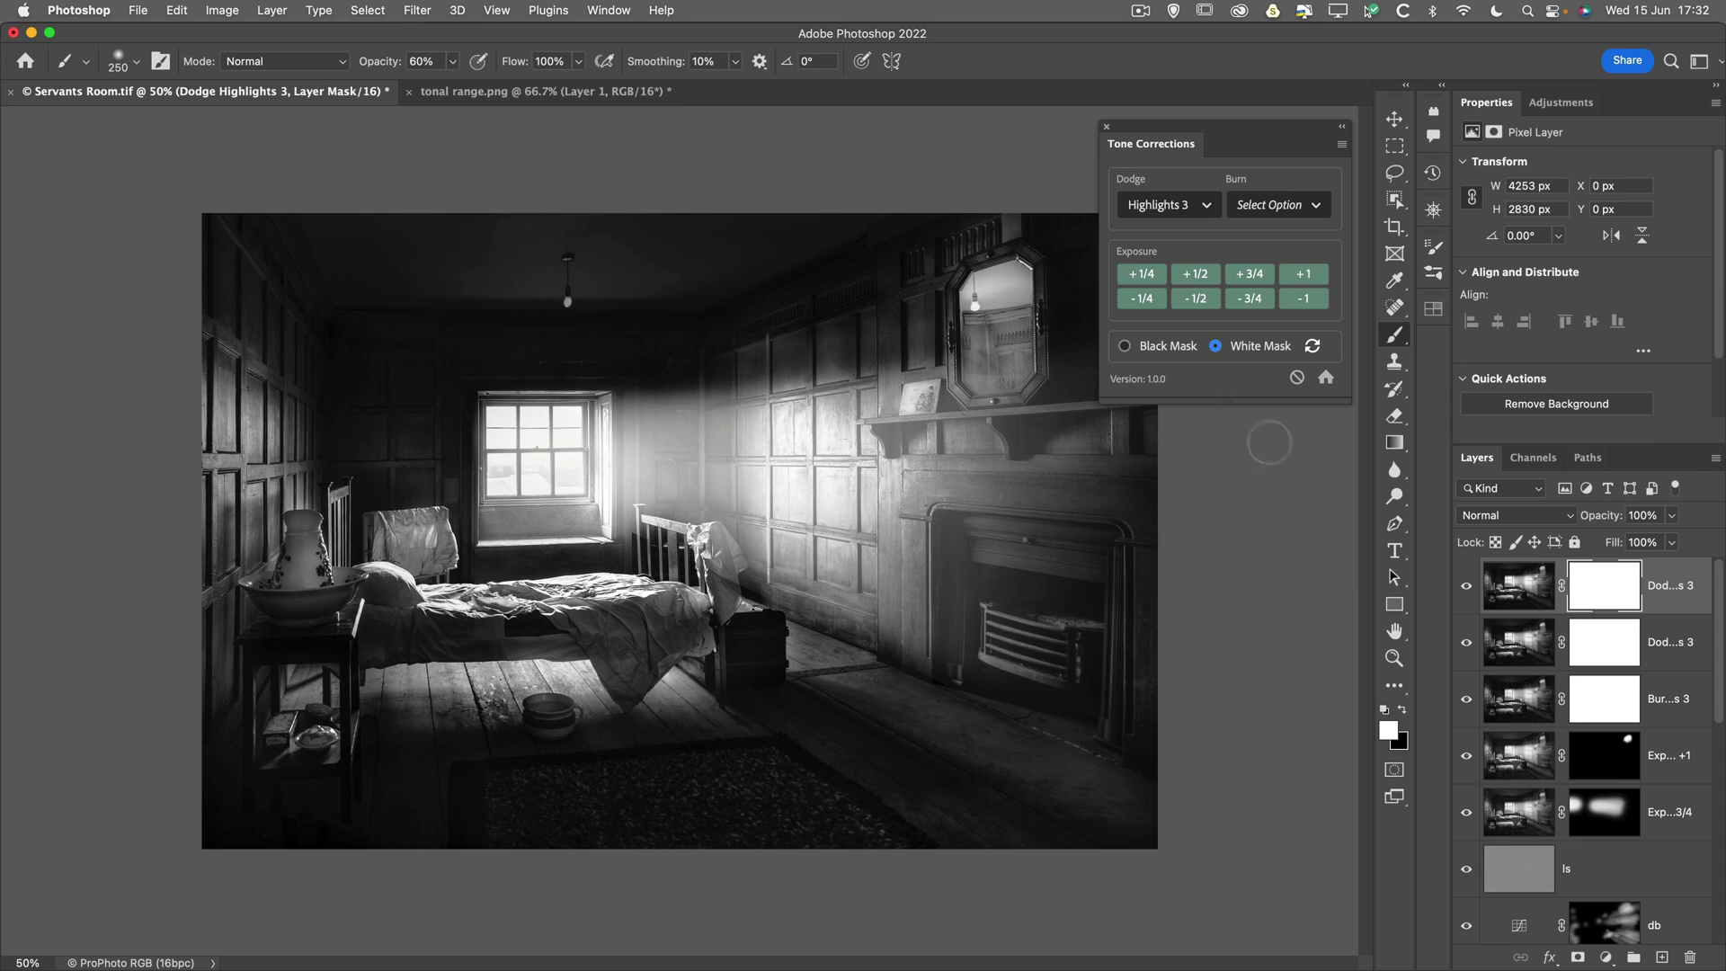
{"action": "left_click", "coordinate": [1296, 380]}
{"action": "left_click", "coordinate": [1296, 380]}
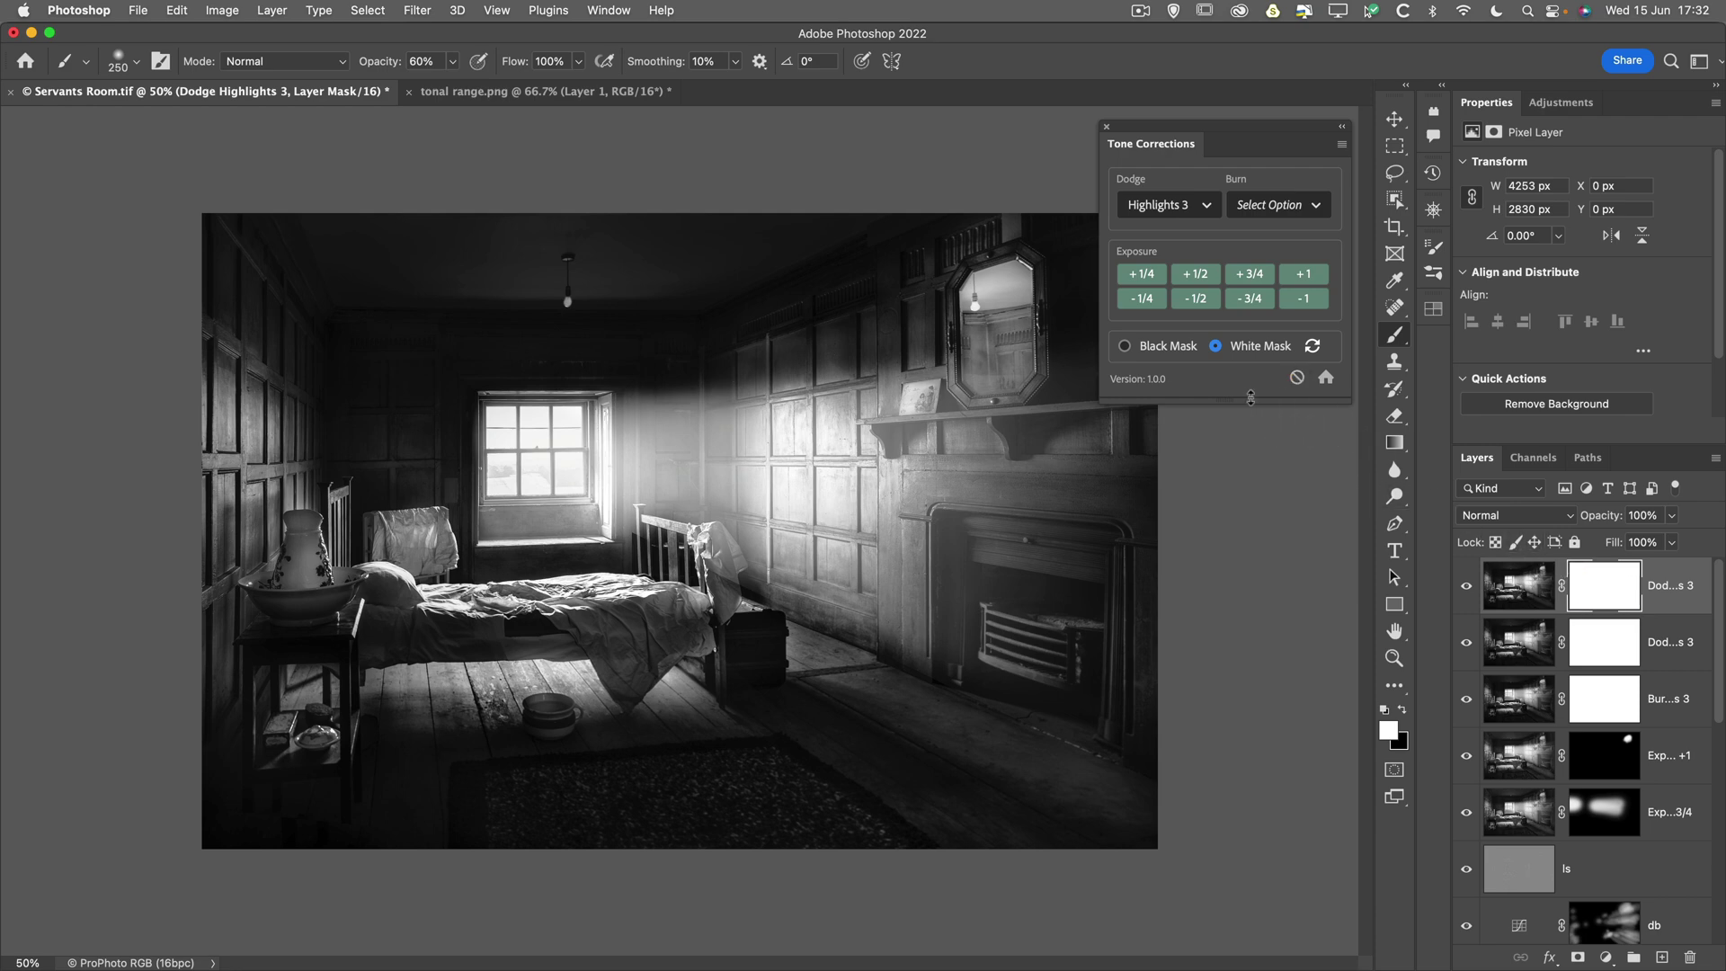